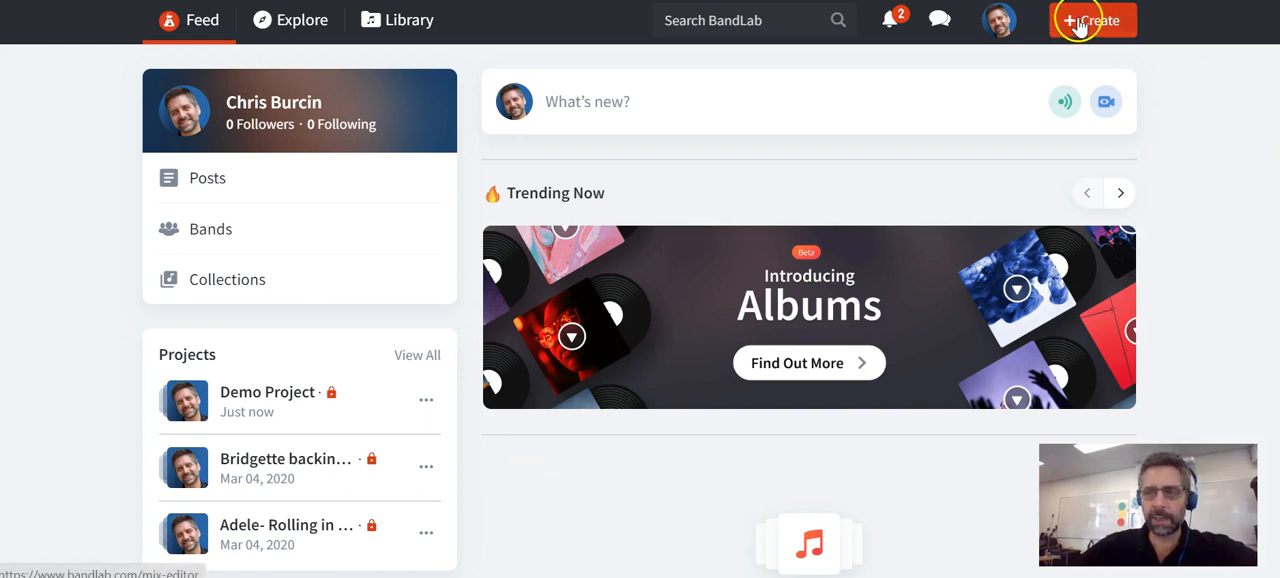
- Open Demo Project from the library in the Mix Editor
{"action": "left_click", "coordinate": [400, 20]}
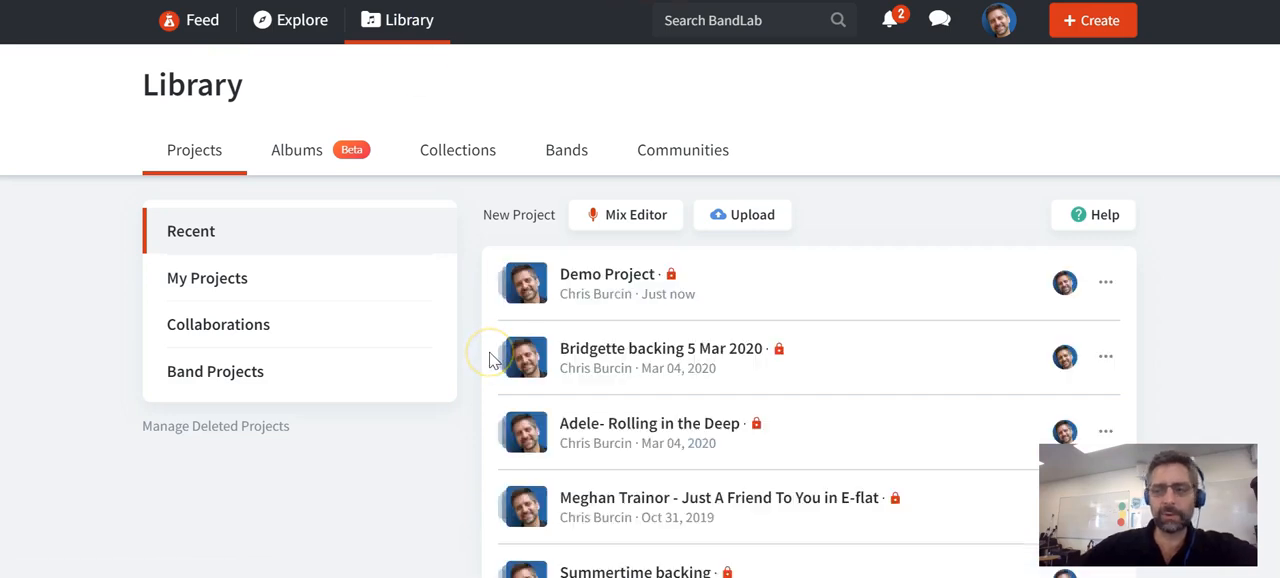
{"action": "left_click", "coordinate": [610, 275]}
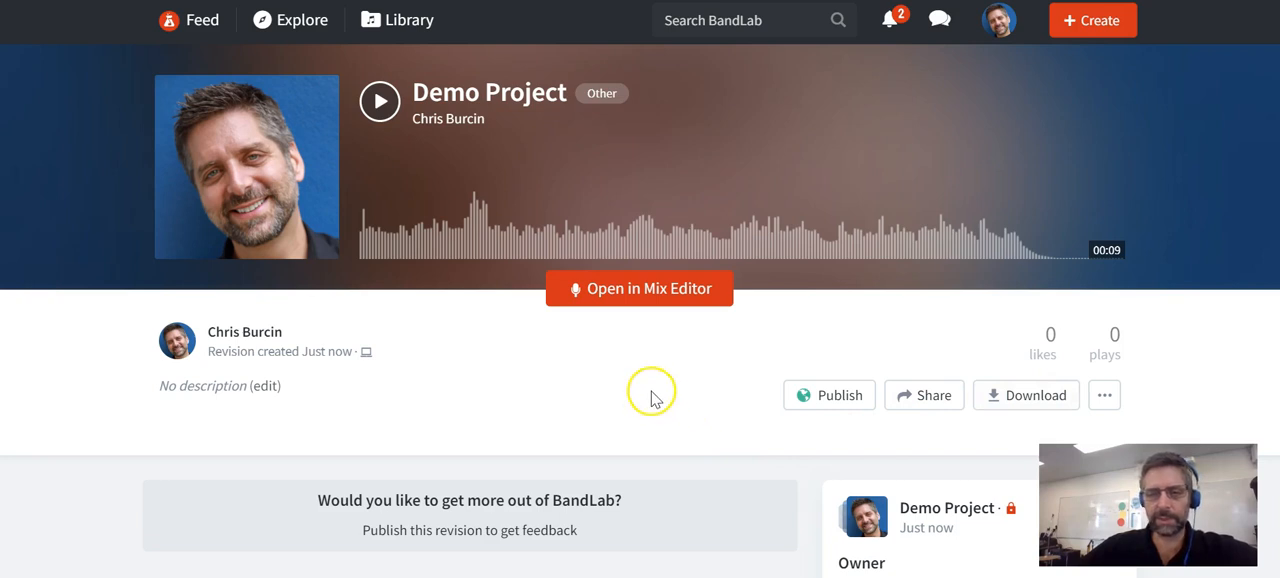
{"action": "left_click", "coordinate": [645, 284]}
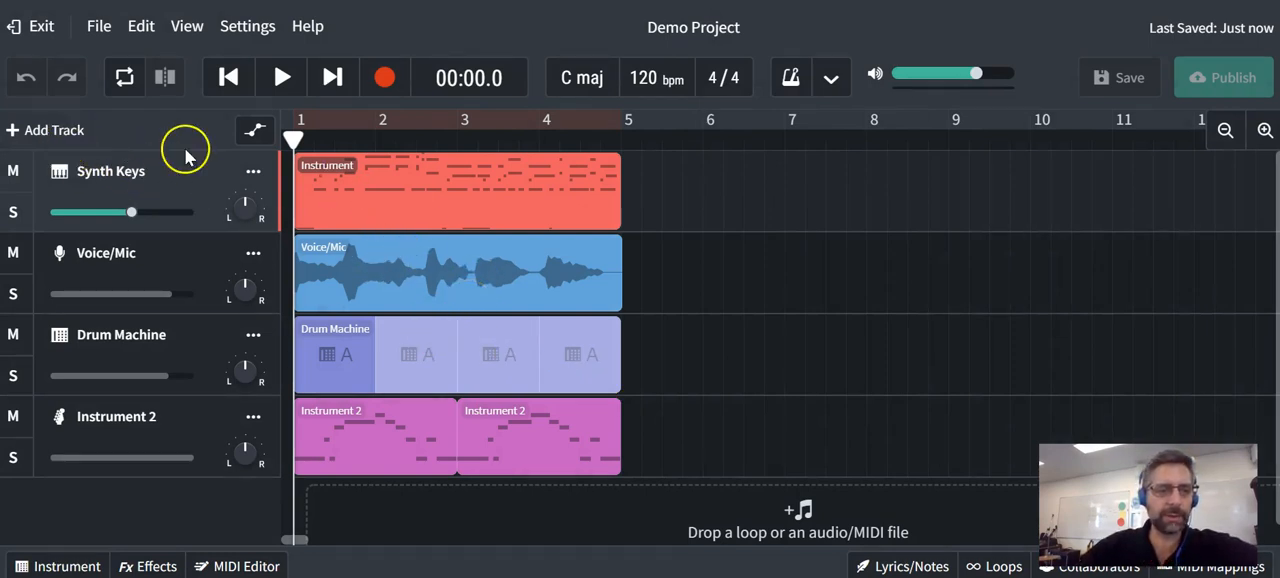
- Review the available types for a new track and close the chooser without adding one
{"action": "left_click", "coordinate": [60, 132]}
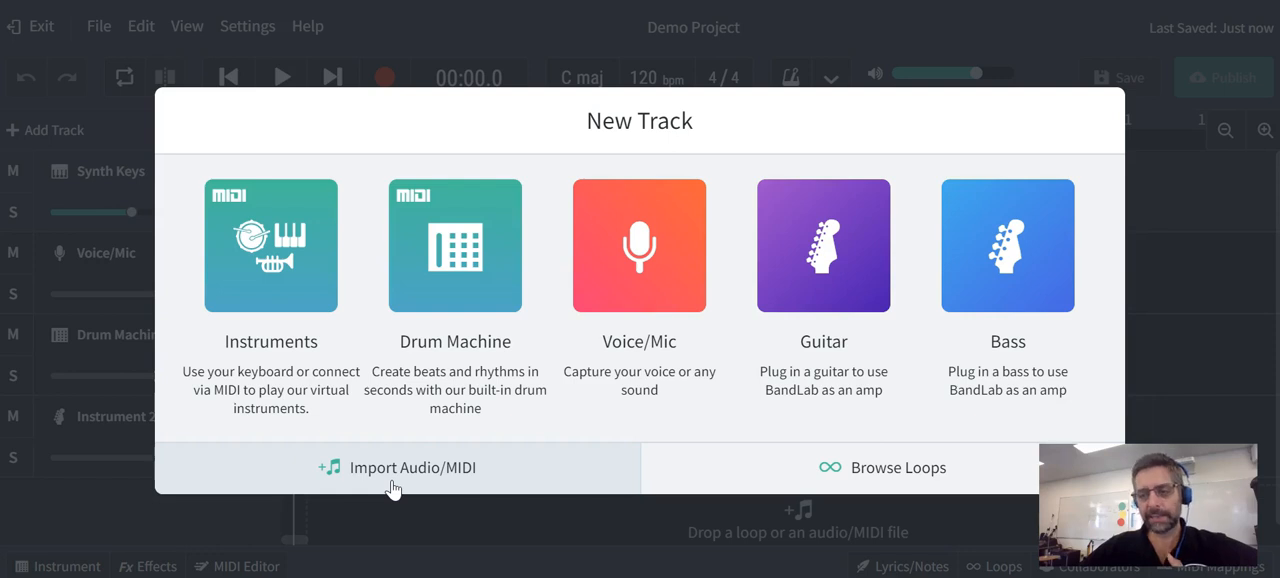
{"action": "left_click", "coordinate": [515, 518]}
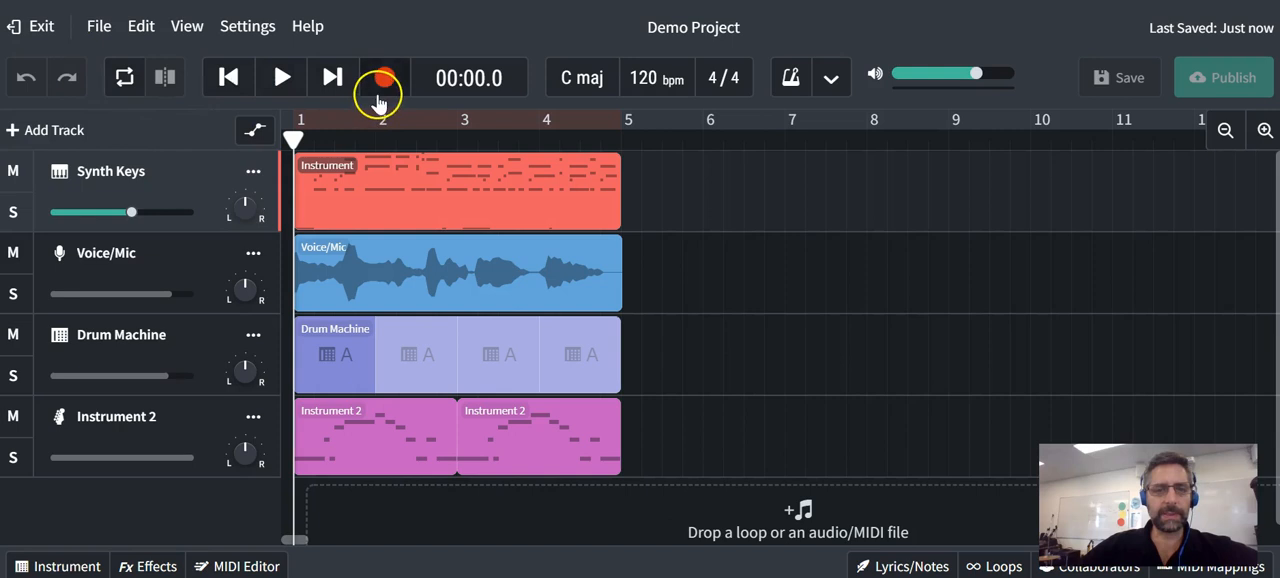
- Try recording a short take on the Voice/Mic track from the 00:09.0 position, and undo the recording
{"action": "left_click", "coordinate": [194, 185]}
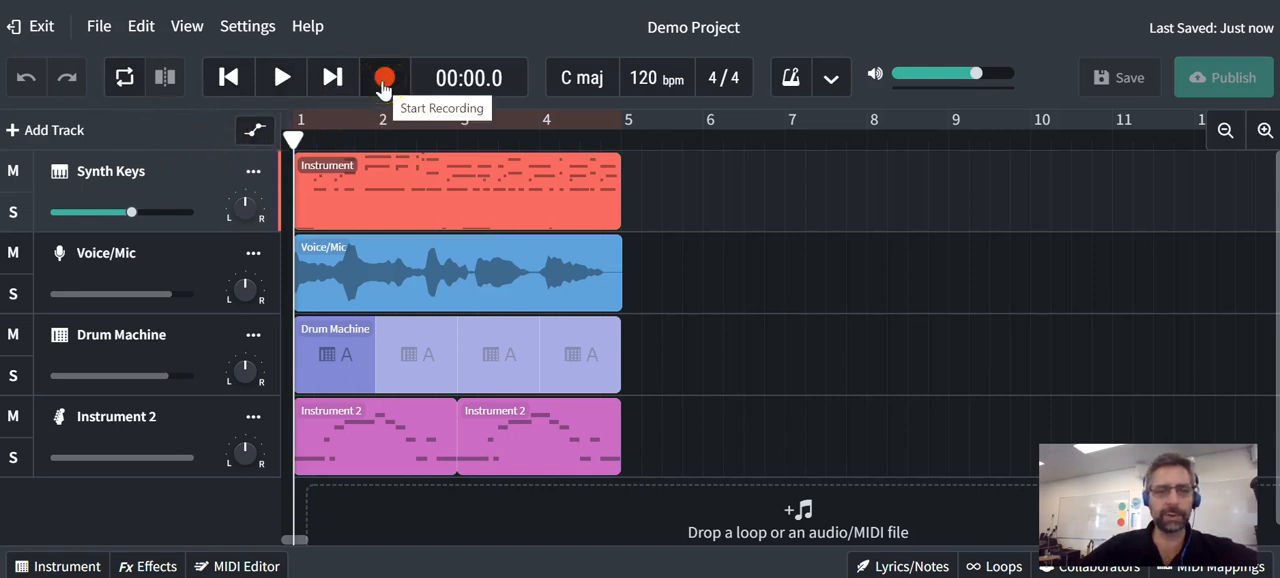
{"action": "left_click", "coordinate": [661, 140]}
{"action": "left_click", "coordinate": [187, 260]}
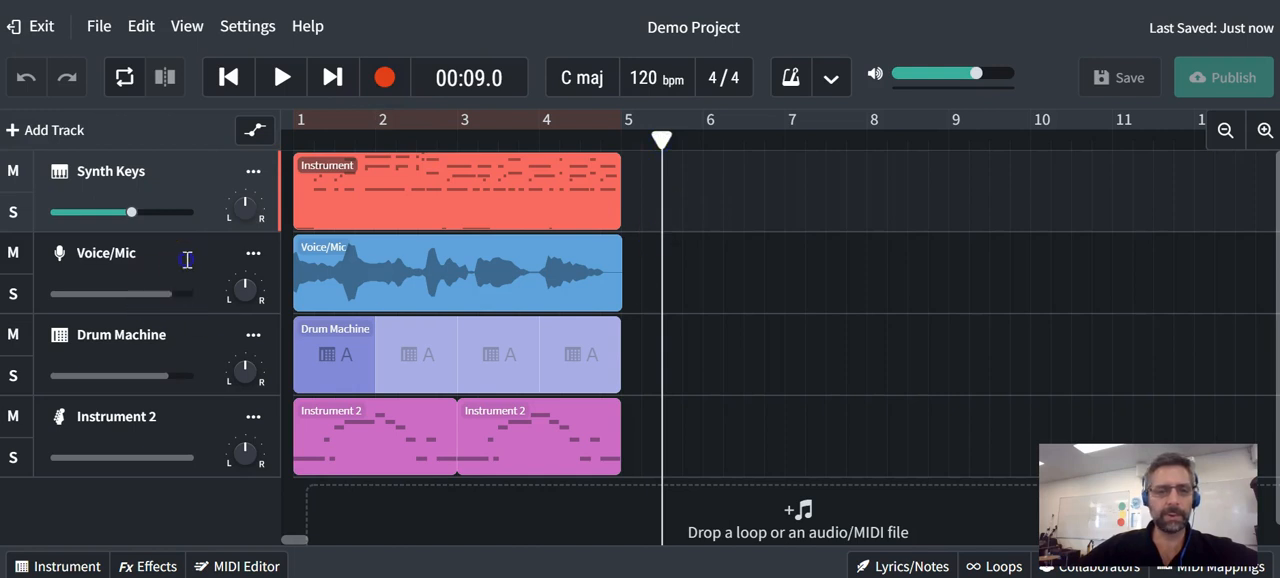
{"action": "left_click", "coordinate": [385, 80]}
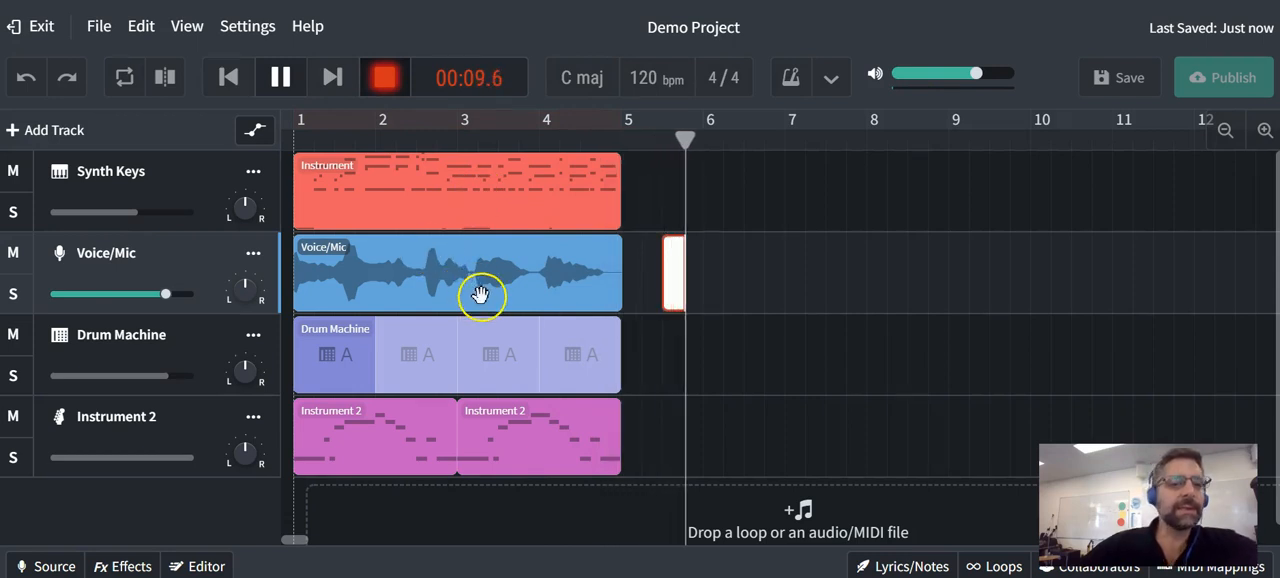
{"action": "left_click", "coordinate": [283, 80]}
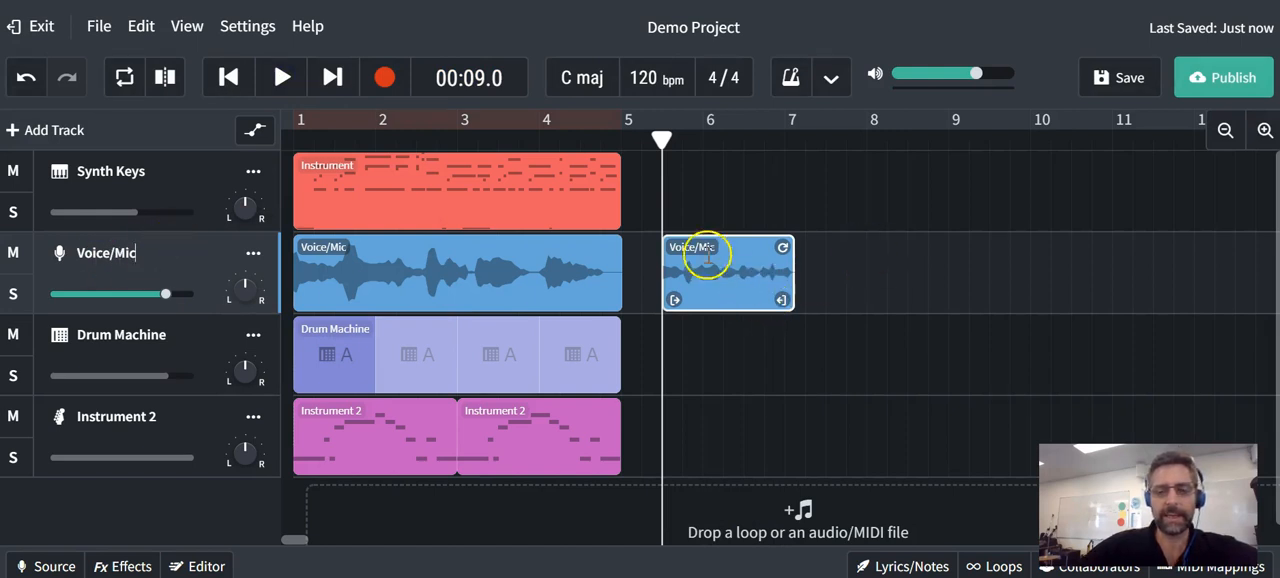
{"action": "key", "text": "ctrl+z"}
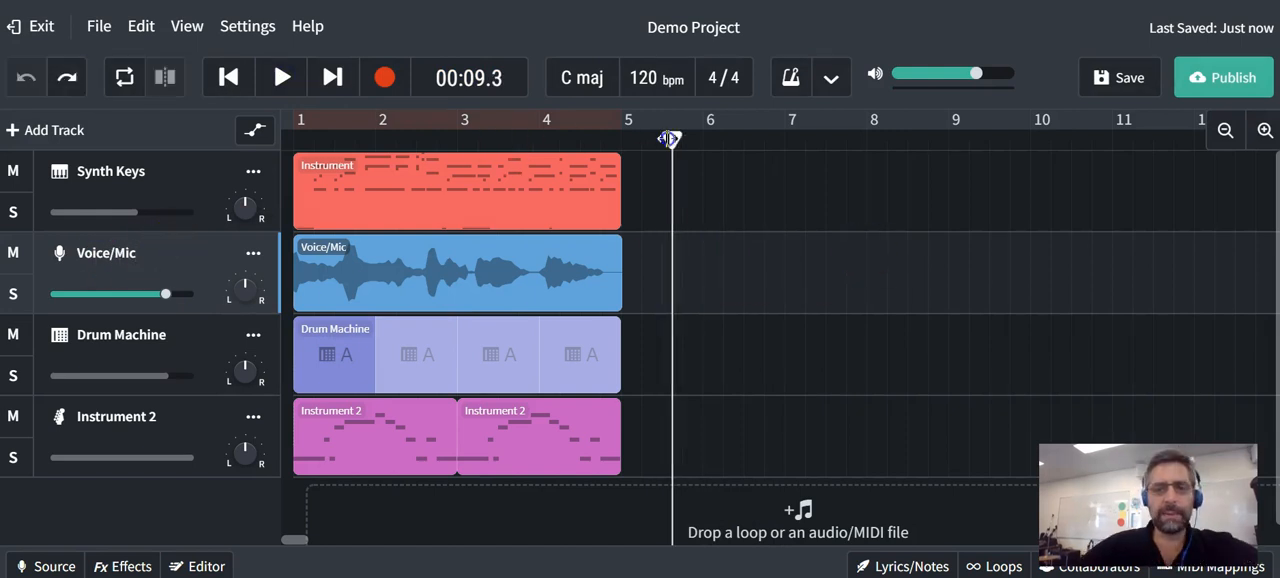
- Return the playhead to the start and enable looping over bars 1 to 4
{"action": "left_click", "coordinate": [494, 122]}
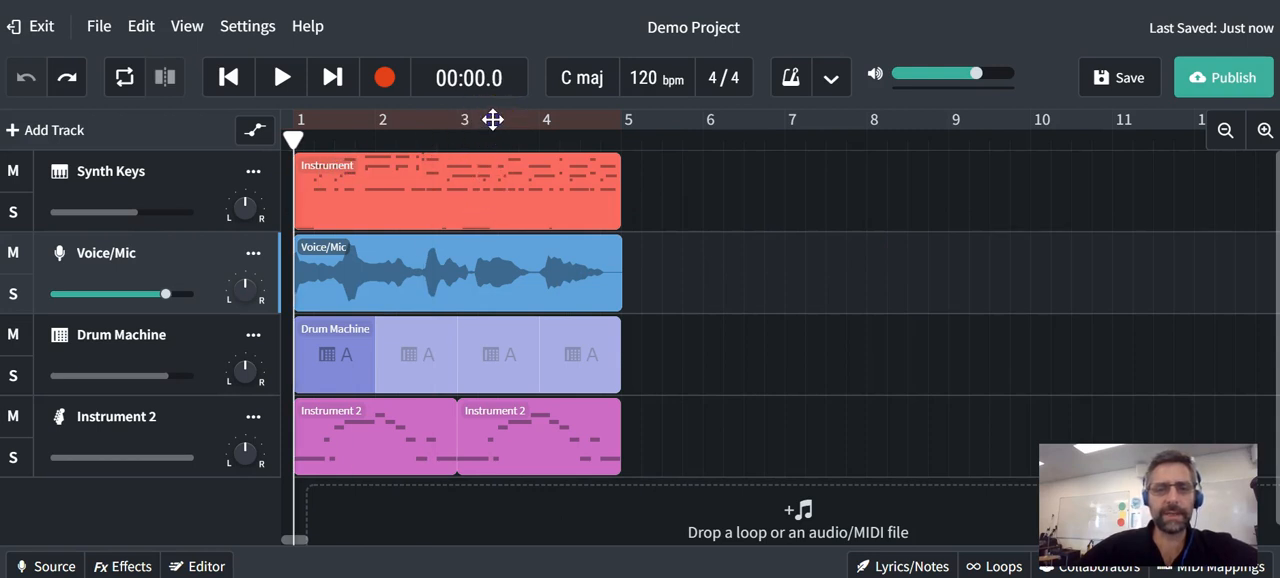
{"action": "left_click", "coordinate": [380, 135]}
{"action": "mouse_move", "coordinate": [620, 119]}
{"action": "left_mouse_down"}
{"action": "mouse_move", "coordinate": [486, 126]}
{"action": "mouse_move", "coordinate": [680, 114]}
{"action": "mouse_move", "coordinate": [616, 120]}
{"action": "left_mouse_up"}
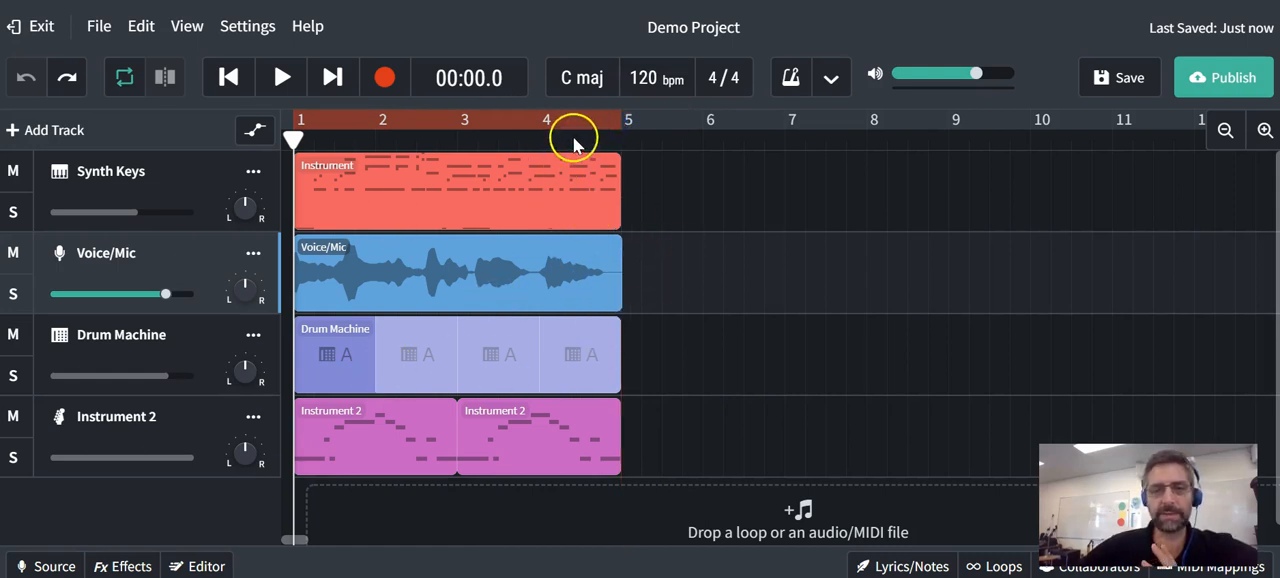
- Look over the project key and metronome settings, switching the metronome on and back off
{"action": "left_click", "coordinate": [586, 79]}
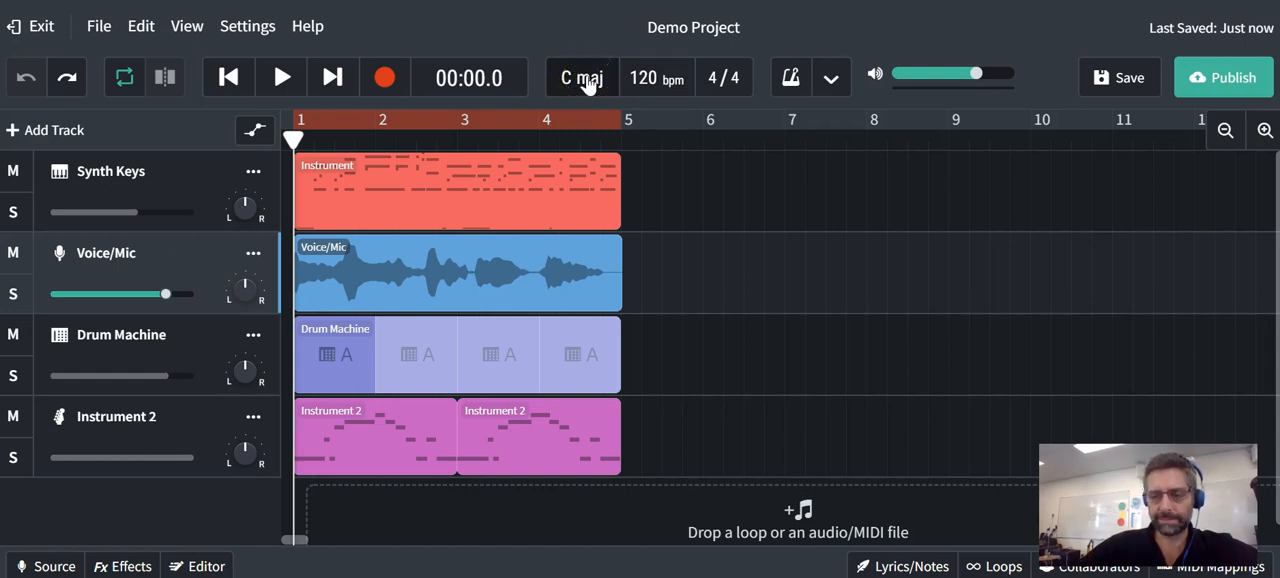
{"action": "left_click", "coordinate": [587, 82]}
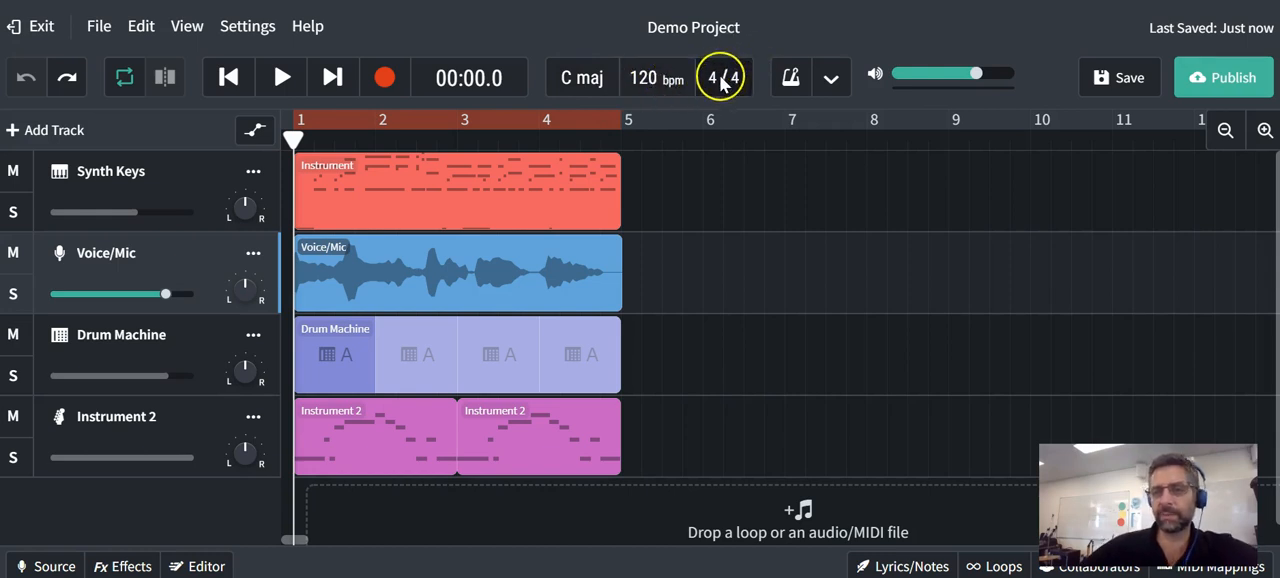
{"action": "left_click", "coordinate": [790, 80]}
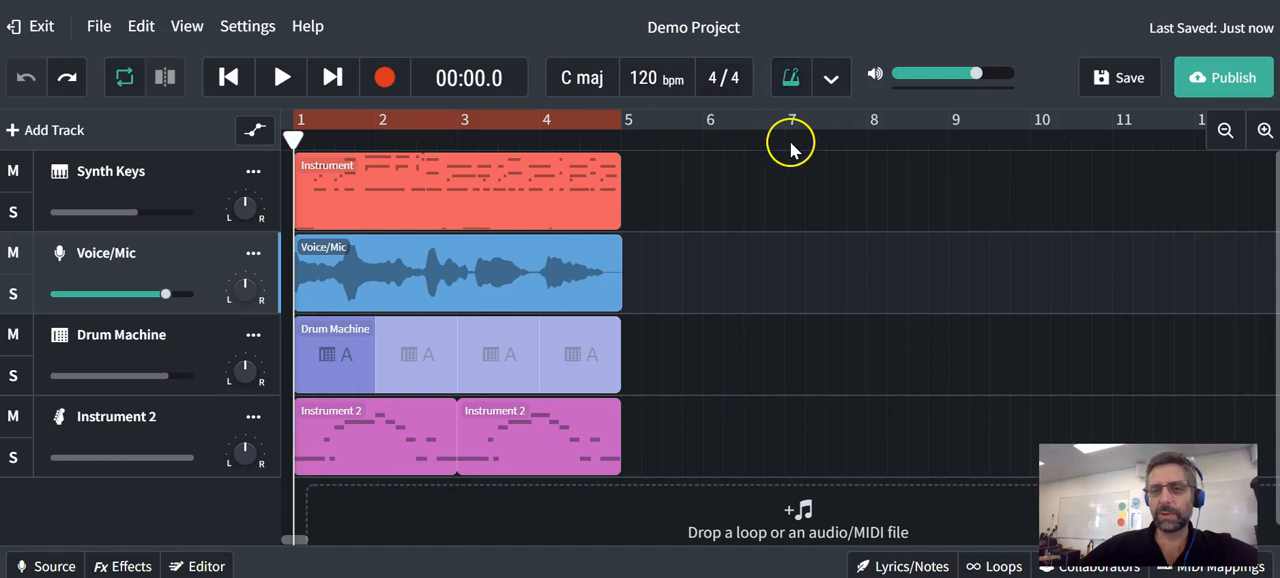
{"action": "left_click", "coordinate": [833, 82]}
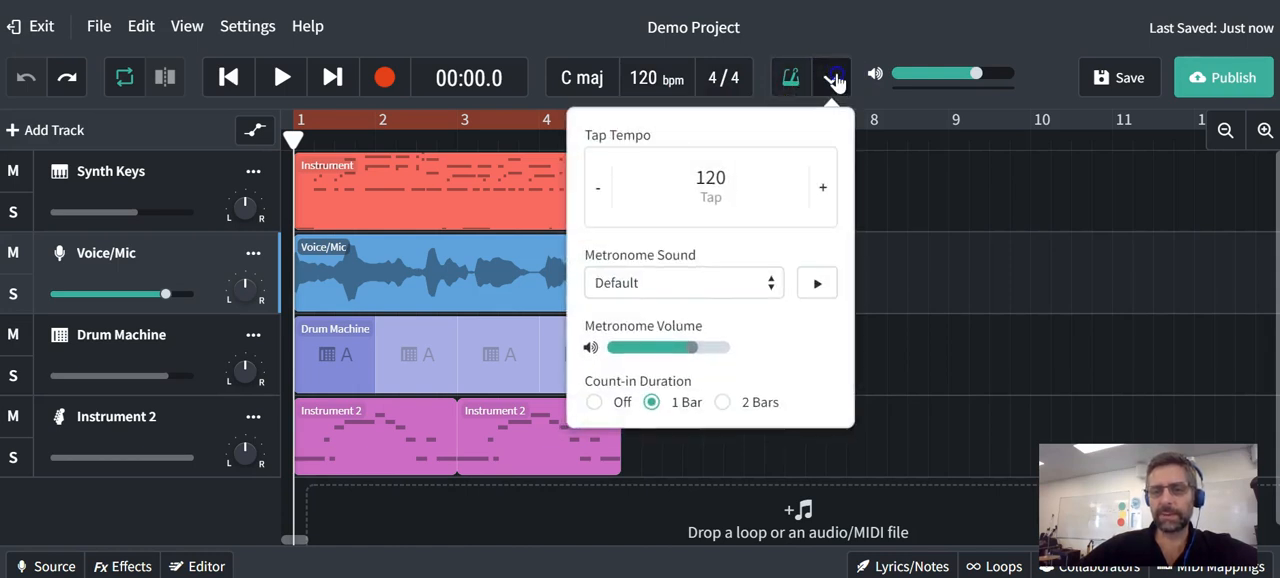
{"action": "left_click", "coordinate": [835, 82]}
{"action": "left_click", "coordinate": [790, 80]}
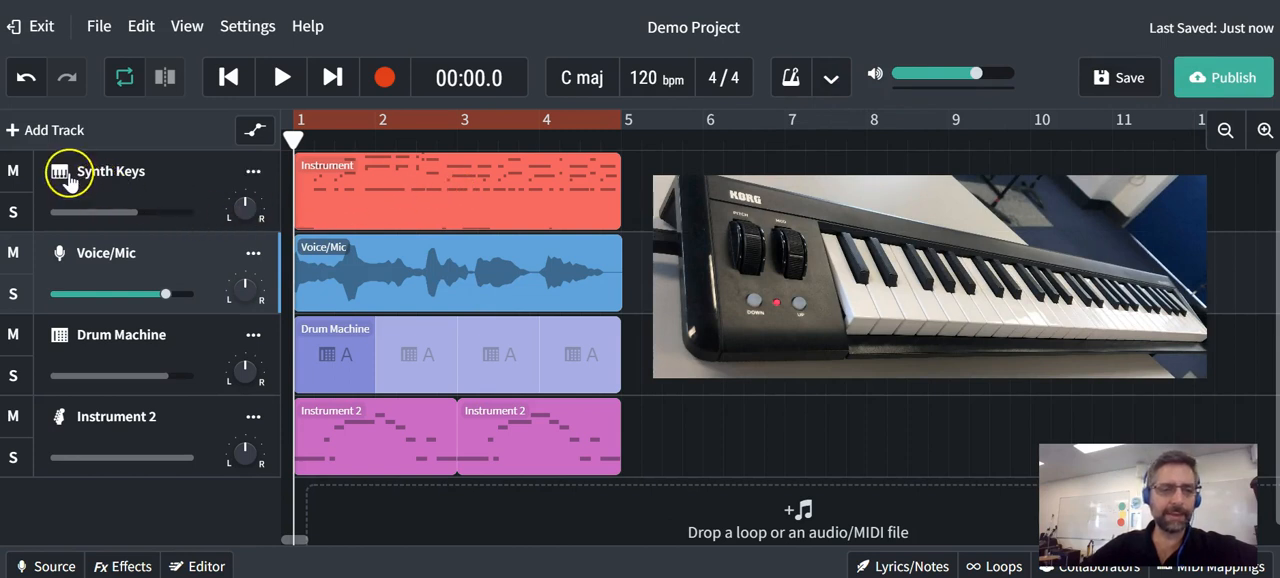
- Try solo and mute on the Synth Keys track, turning each on and back off
{"action": "left_click", "coordinate": [12, 213]}
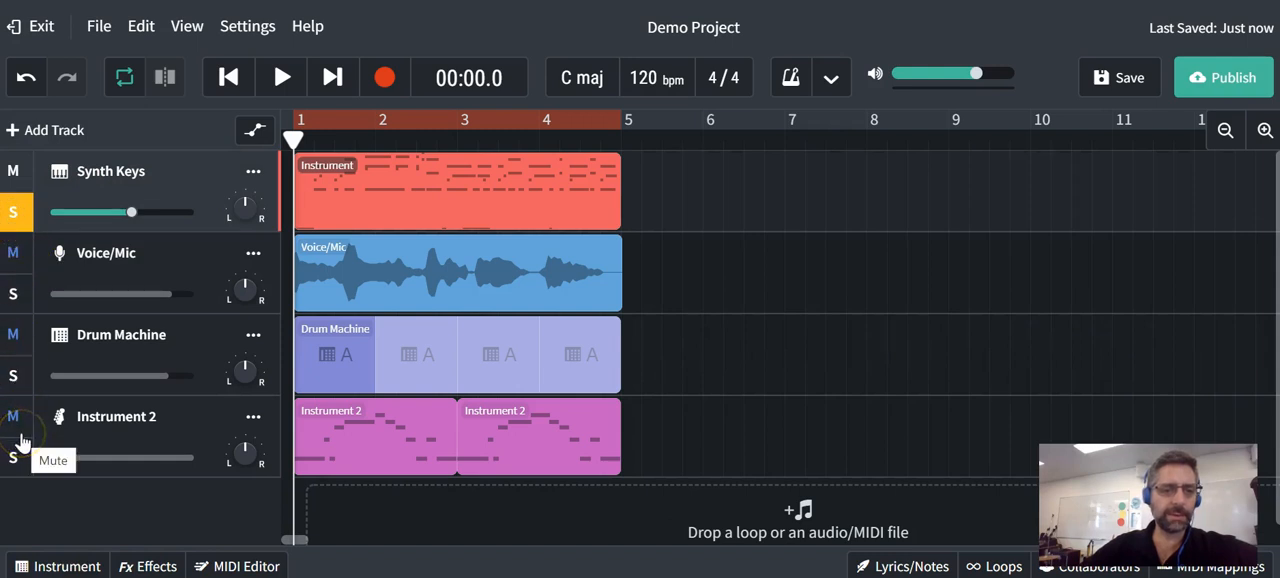
{"action": "left_click", "coordinate": [12, 213]}
{"action": "left_click", "coordinate": [13, 171]}
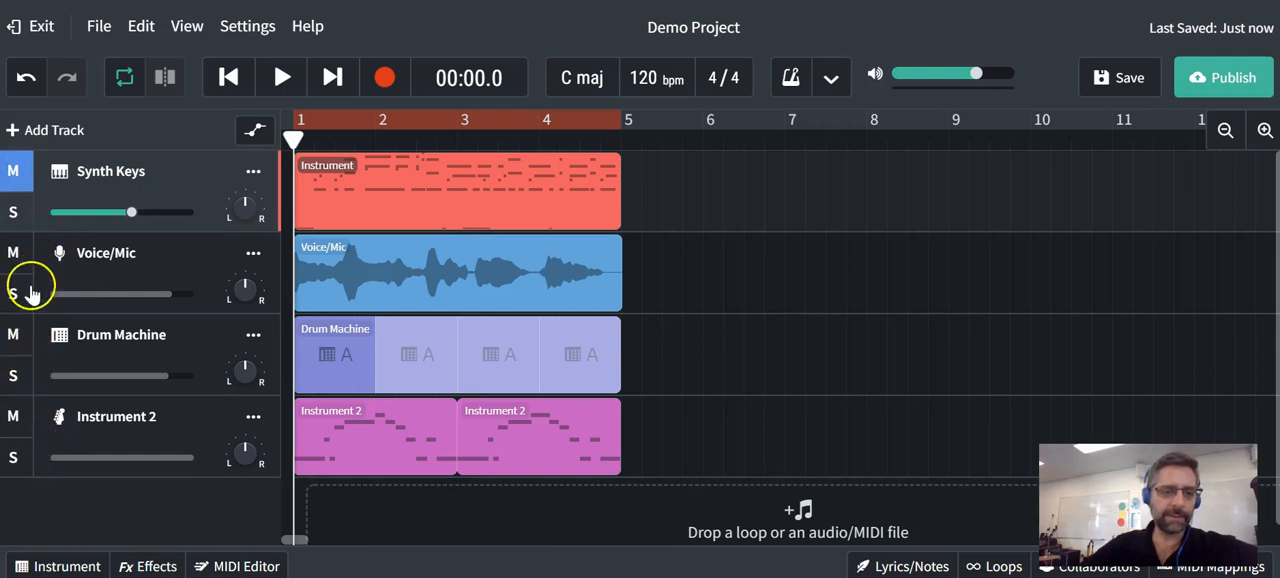
{"action": "left_click", "coordinate": [14, 172]}
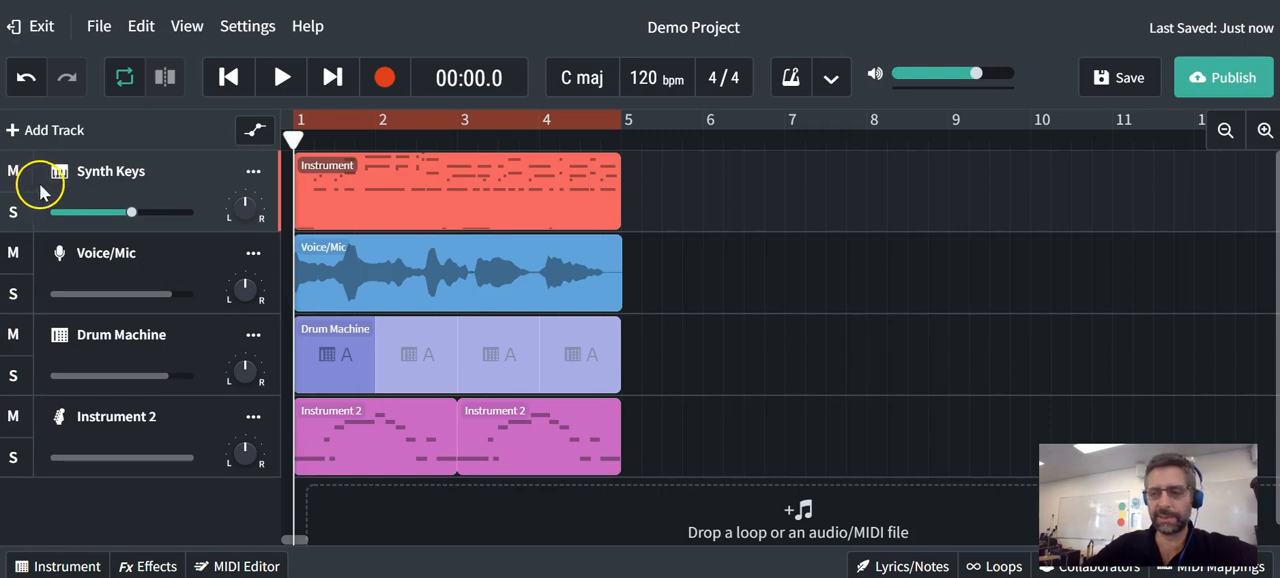
- Solo the Synth Keys track and play part of it back
{"action": "left_click", "coordinate": [16, 214]}
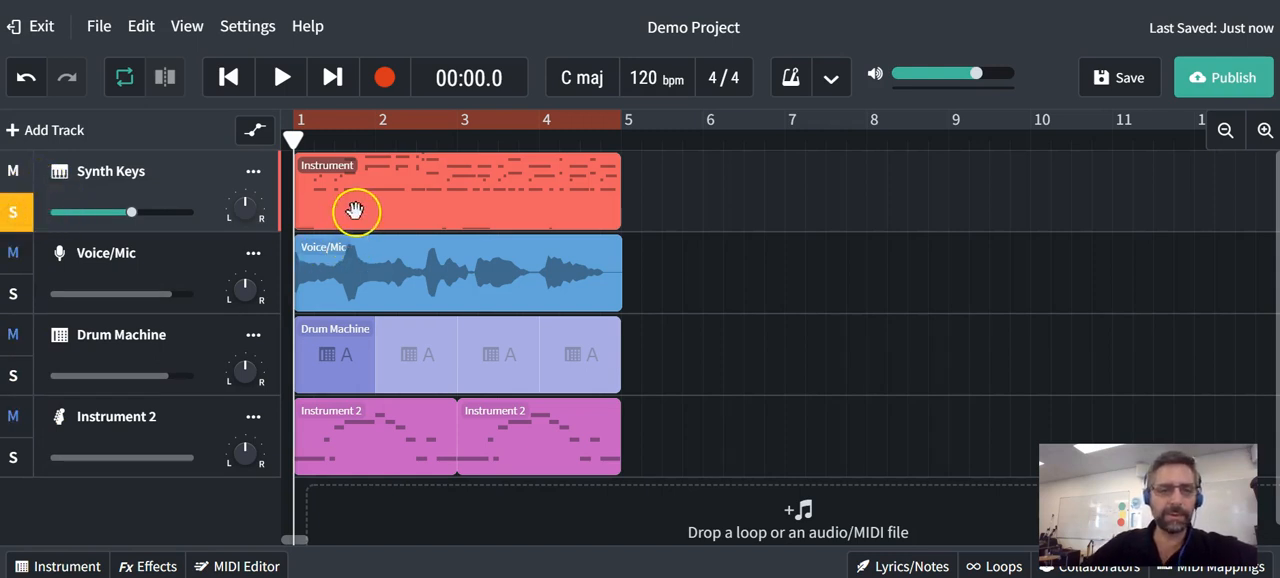
{"action": "left_click", "coordinate": [282, 78]}
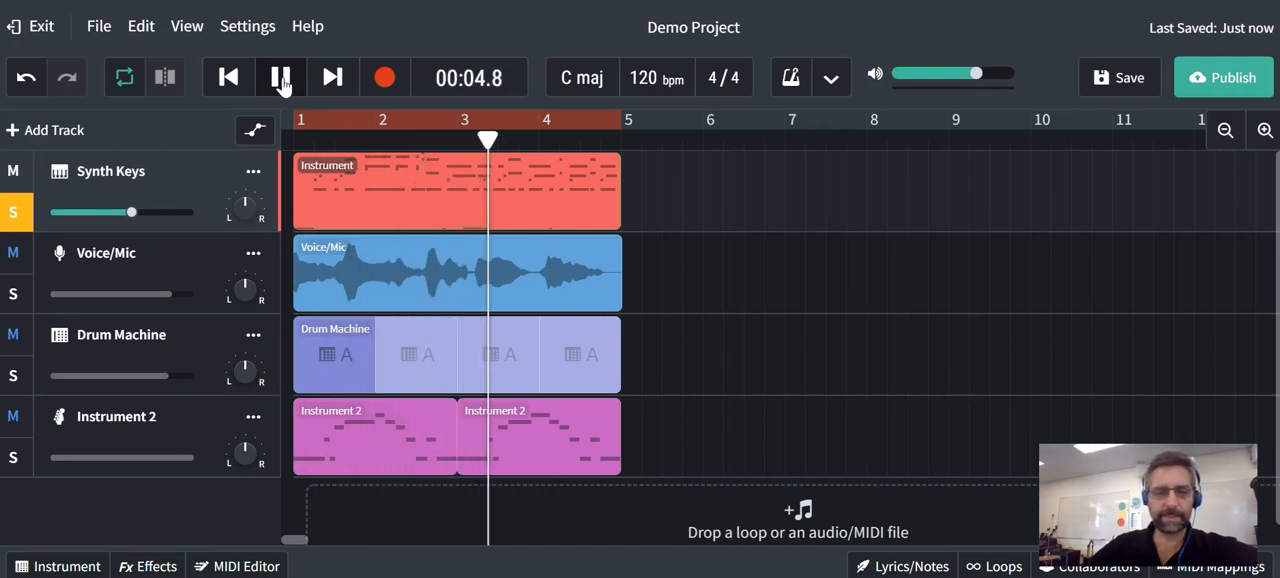
{"action": "left_click", "coordinate": [281, 78]}
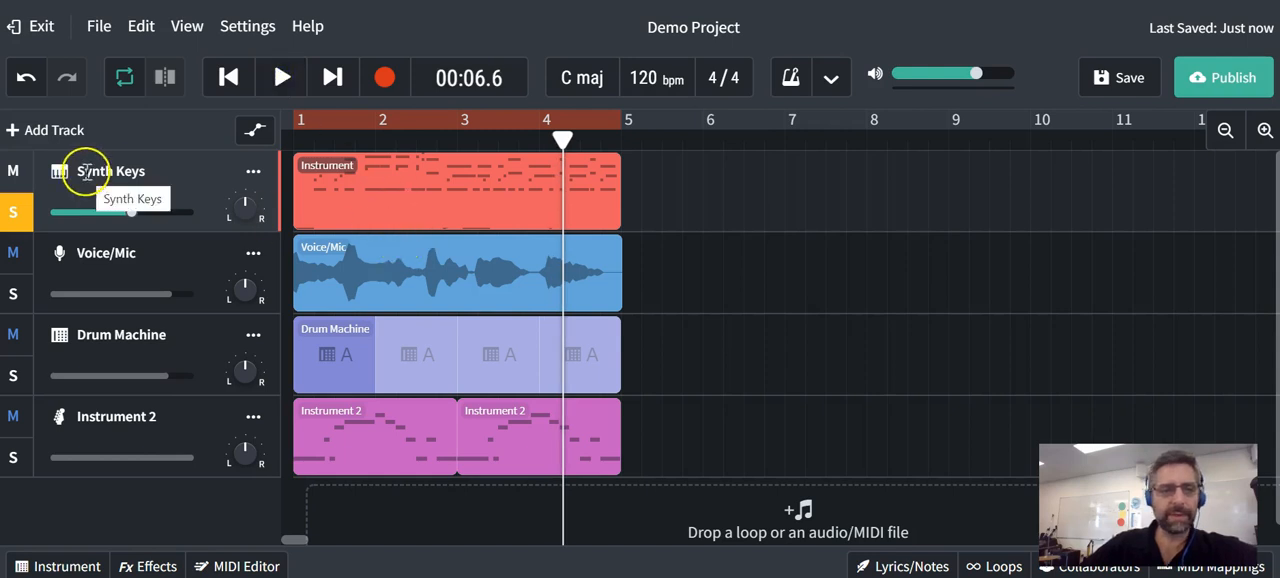
- Revisit the new track choices, including Instruments, and dismiss them without adding a track
{"action": "left_click", "coordinate": [51, 130]}
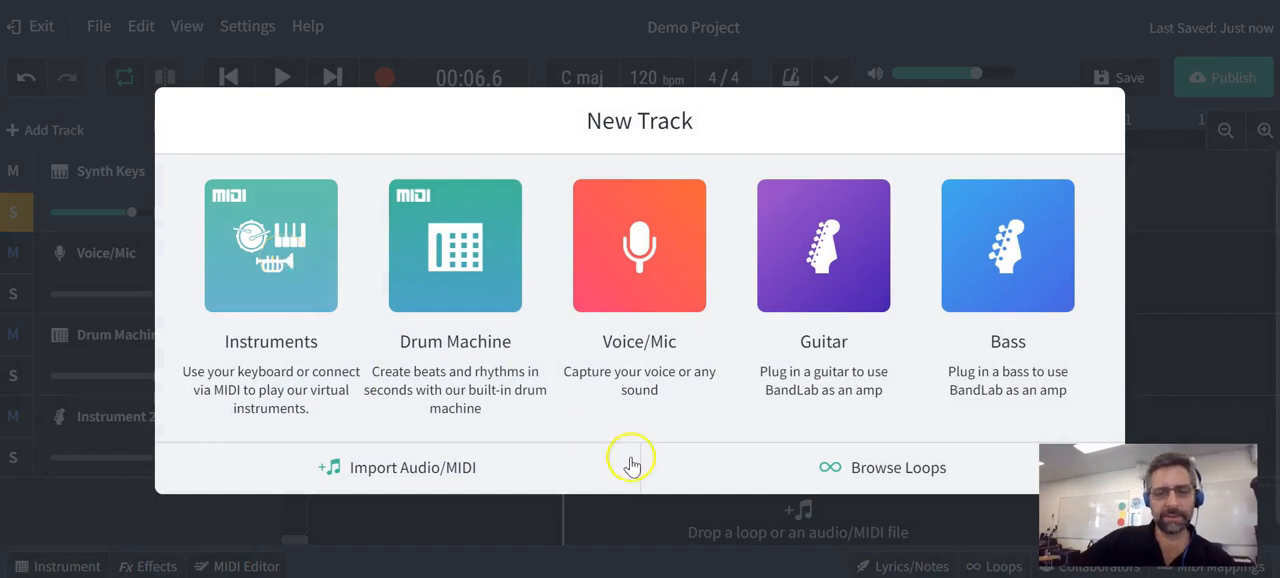
{"action": "left_click", "coordinate": [630, 519]}
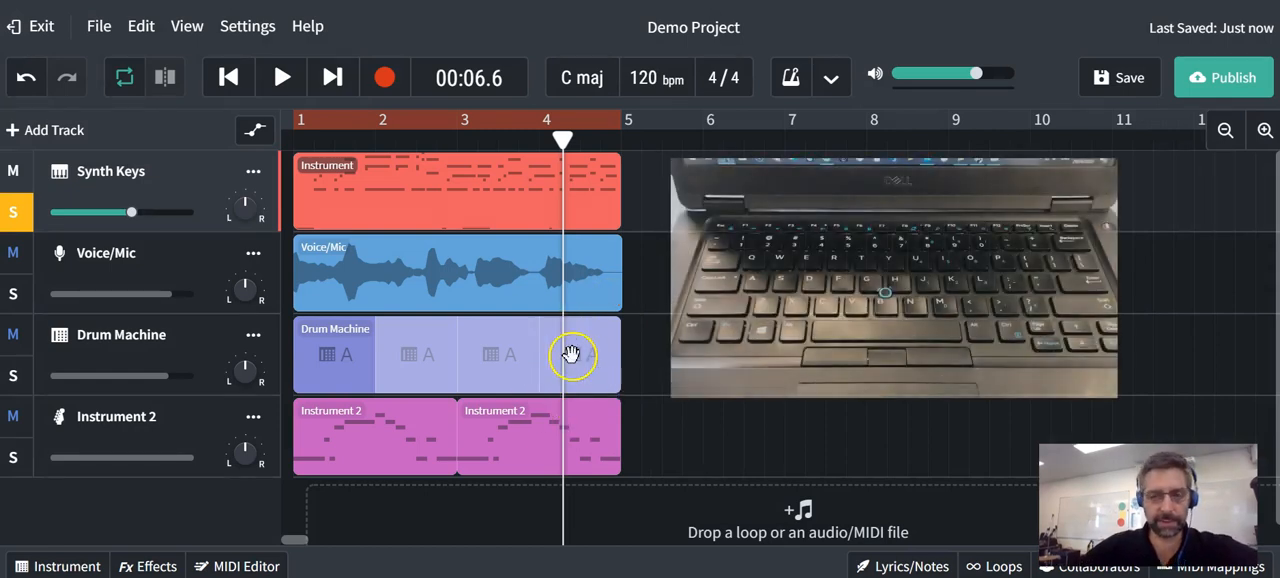
- Open the Synth Keys track's virtual instrument and play a few notes with the Synth Organ sound
{"action": "left_click", "coordinate": [59, 173]}
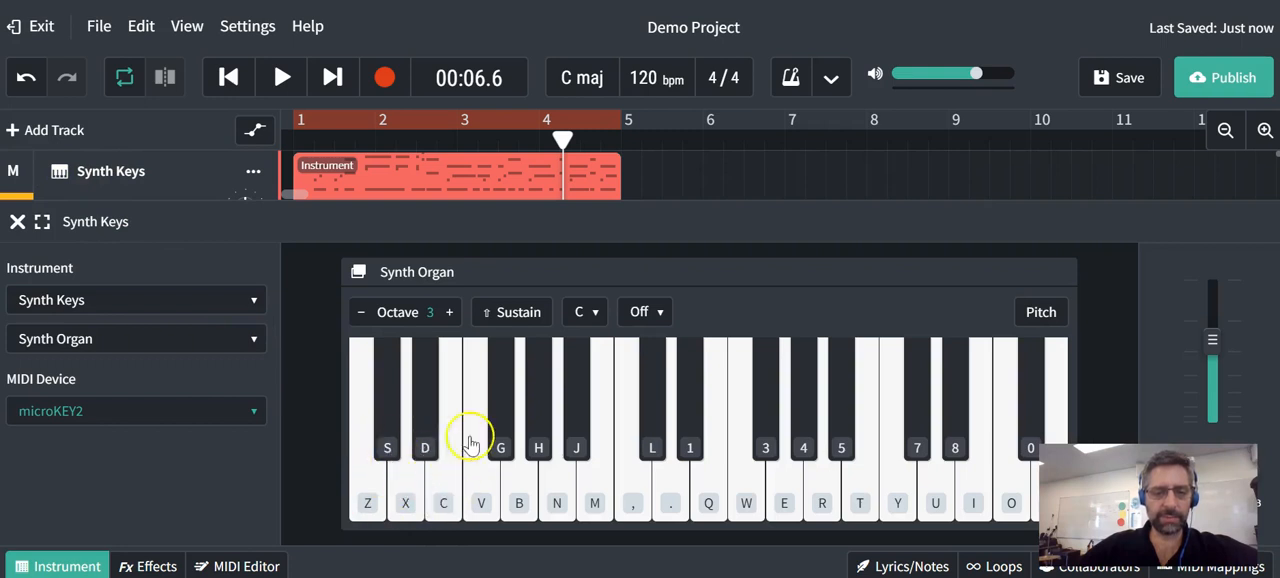
{"action": "key", "text": "z"}
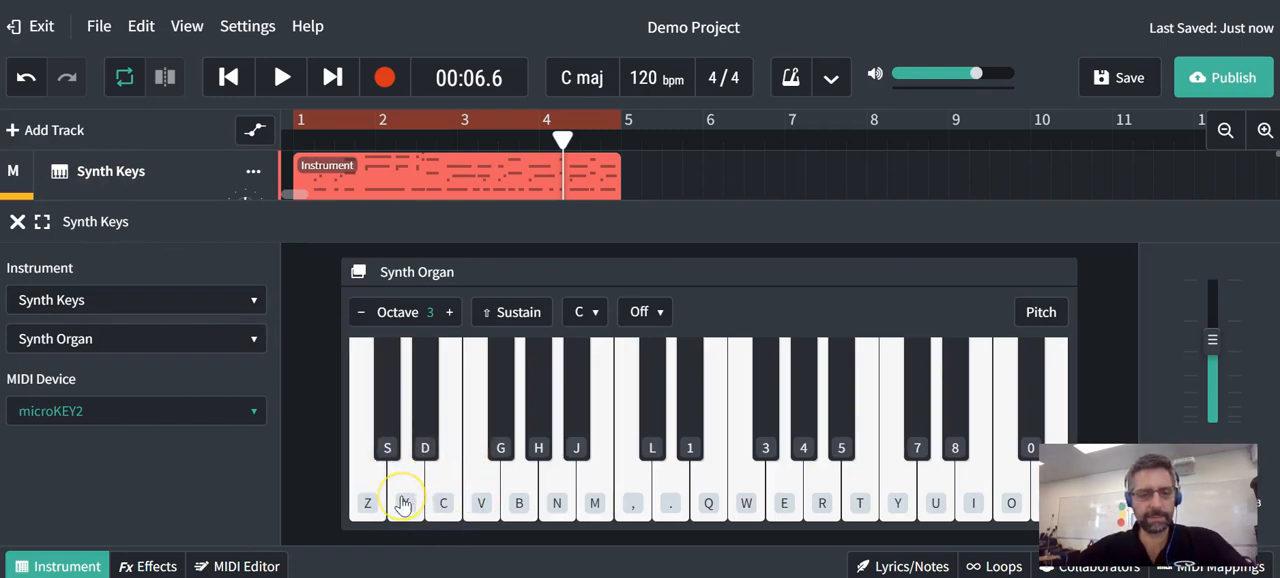
{"action": "key", "text": "s"}
{"action": "key", "text": "z"}
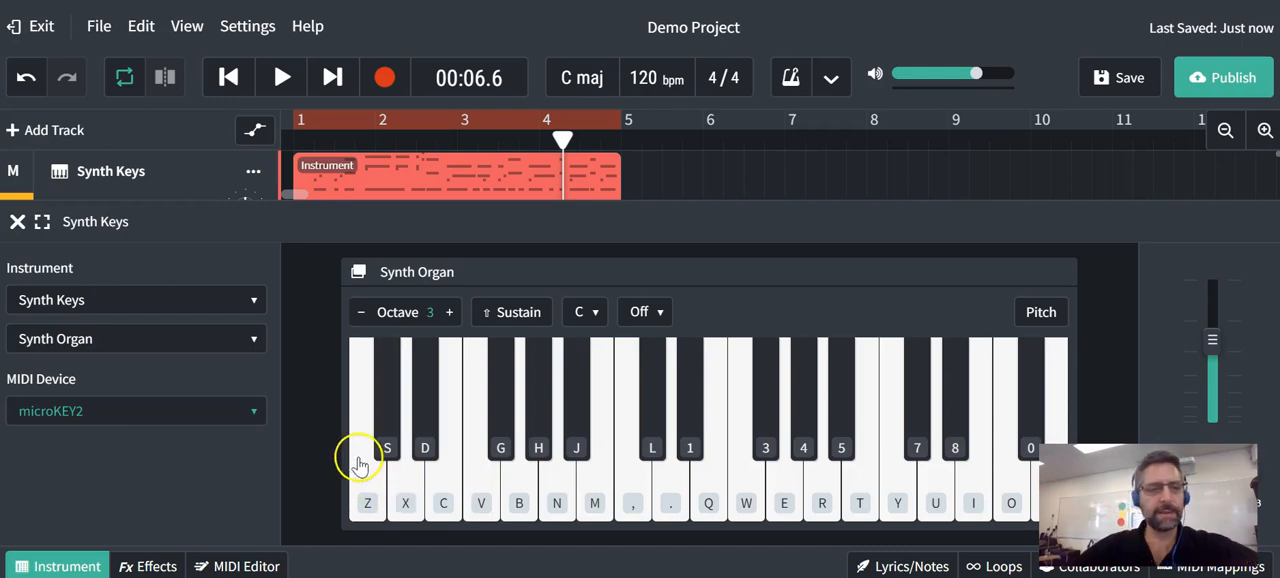
- Change the Synth Keys track's sound to Simple Organ
{"action": "left_click", "coordinate": [250, 340]}
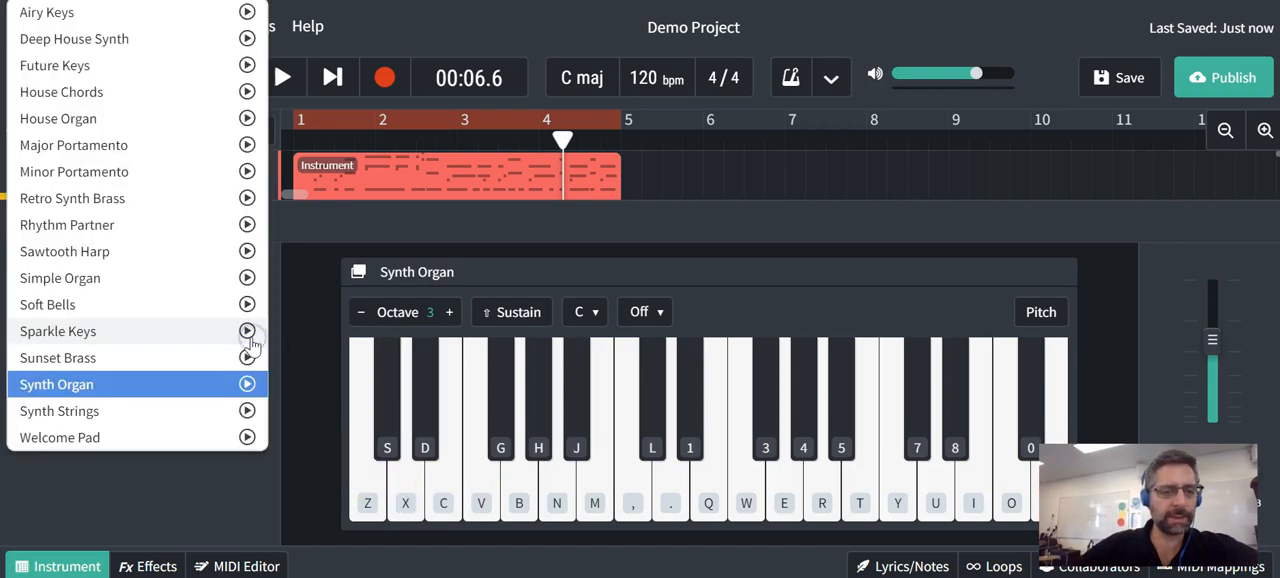
{"action": "left_click", "coordinate": [105, 279]}
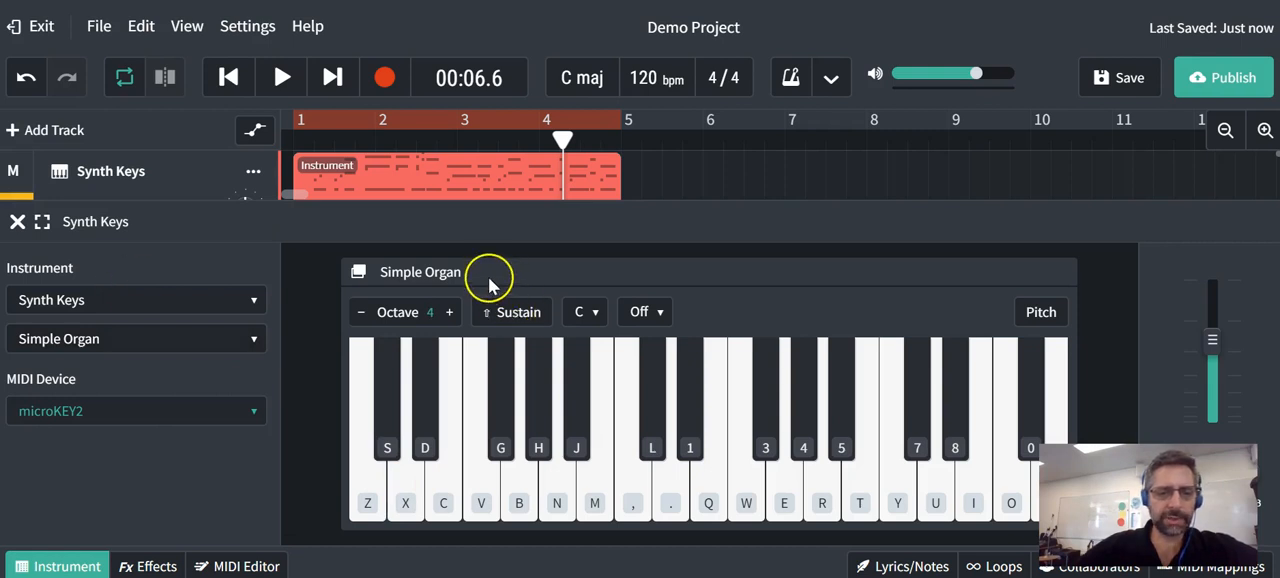
- Set the Synth Keys track's instrument to Tenor Saxophone from the Winds category and play the track
{"action": "left_click", "coordinate": [206, 301]}
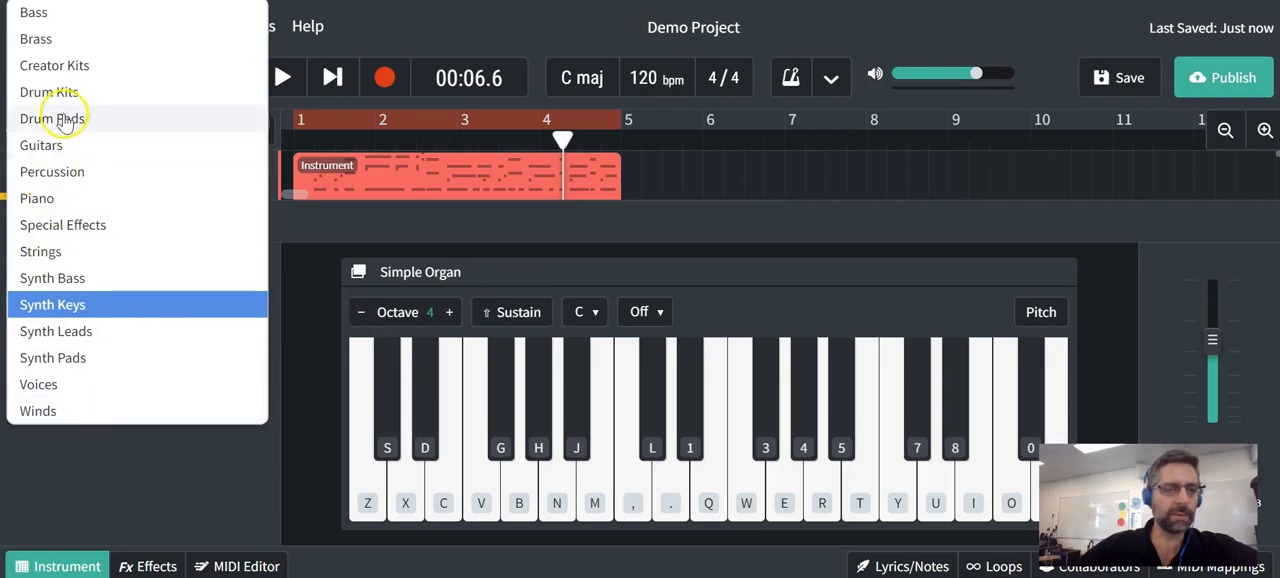
{"action": "left_click", "coordinate": [58, 414]}
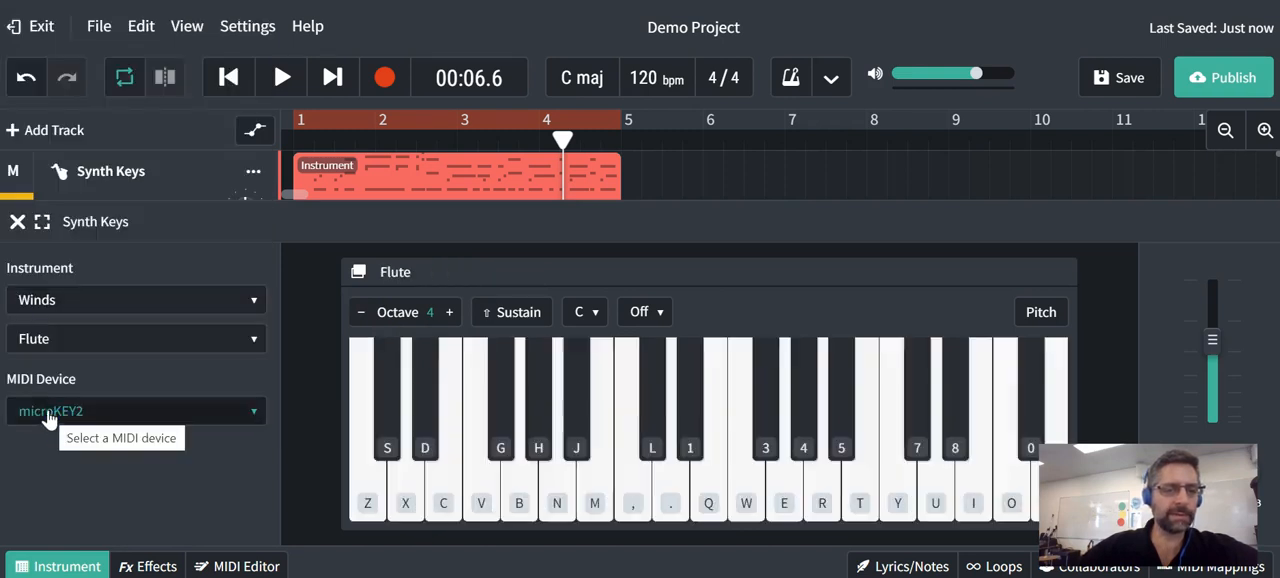
{"action": "left_click", "coordinate": [95, 350]}
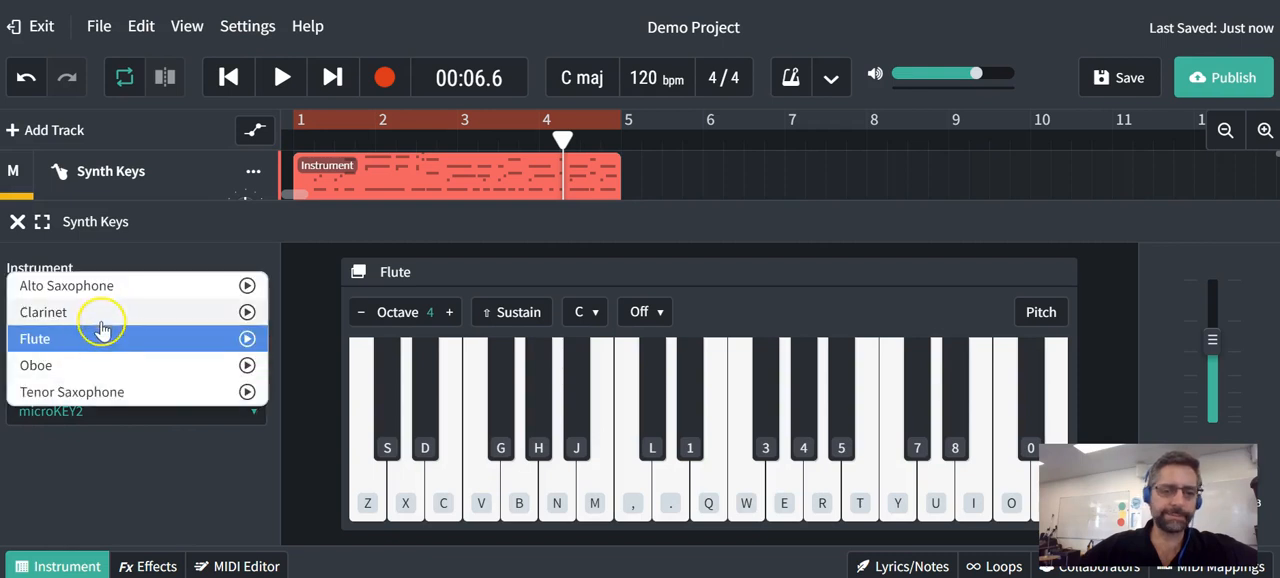
{"action": "left_click", "coordinate": [85, 394]}
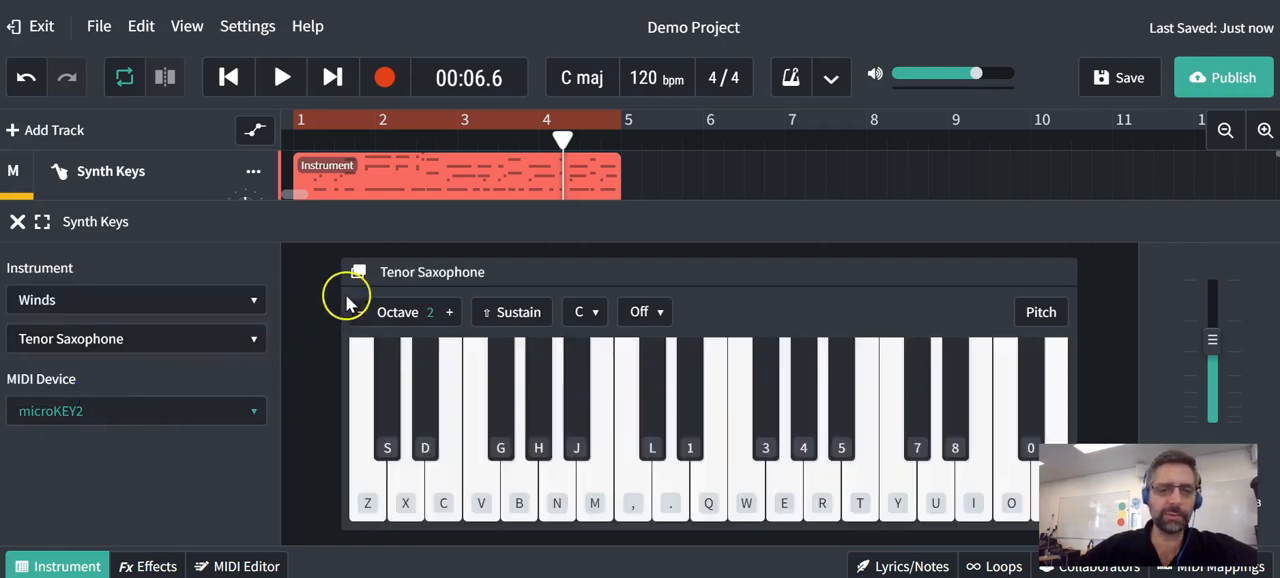
{"action": "left_click", "coordinate": [284, 78]}
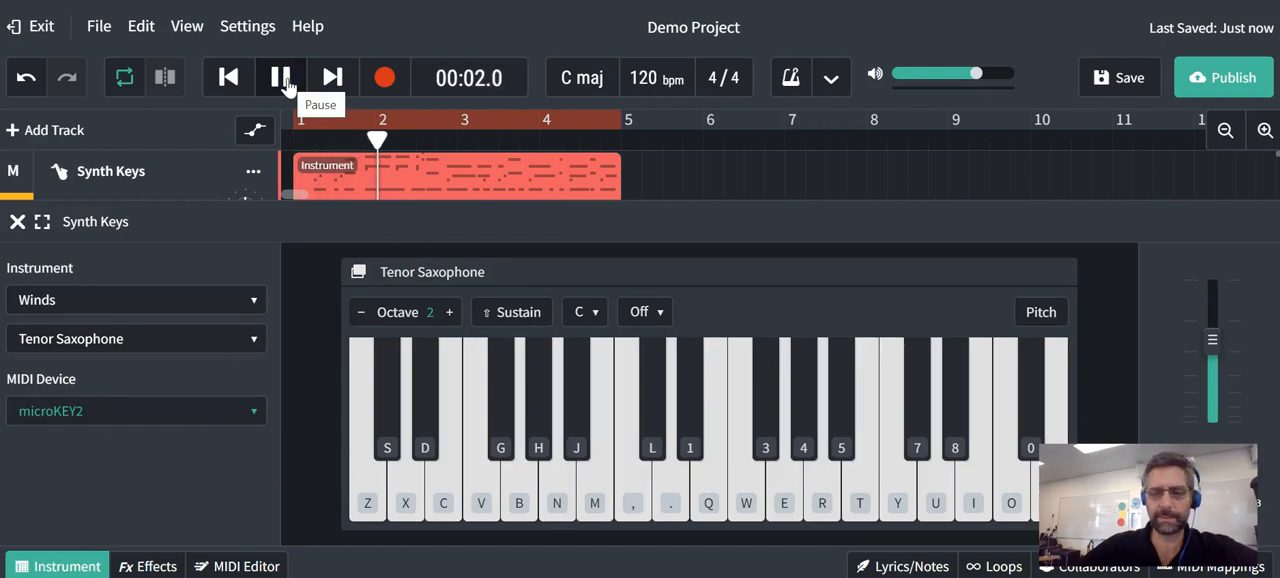
- Stop playback, set the Synth Keys track's instrument to Synth Organ from the Synth Keys category, and play a short passage
{"action": "left_click", "coordinate": [281, 78]}
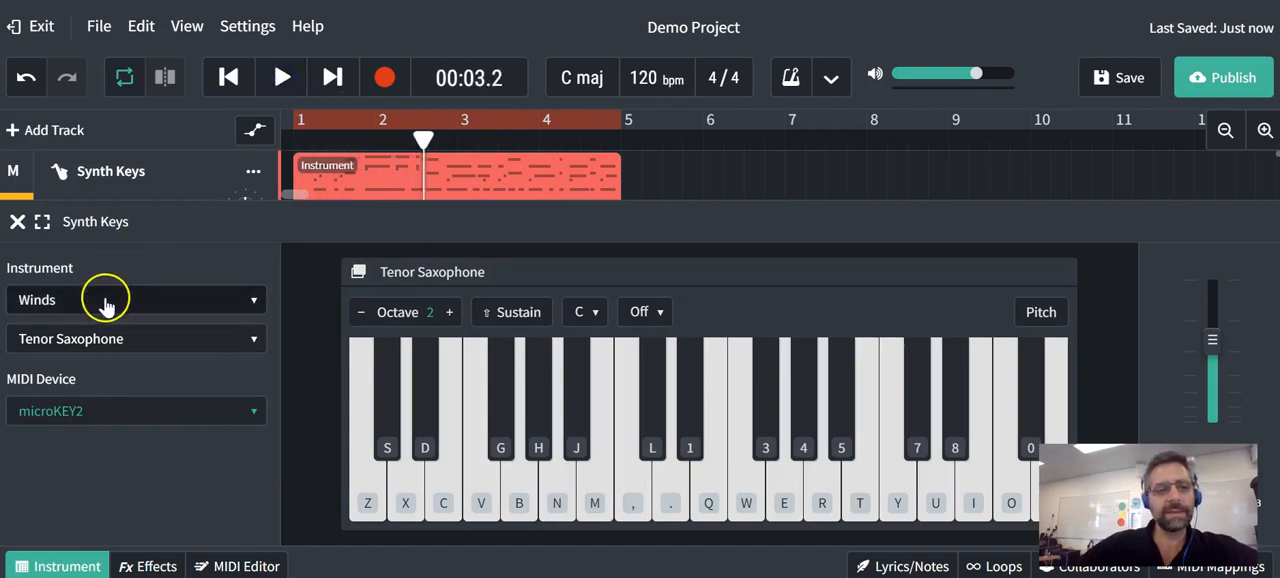
{"action": "left_click", "coordinate": [105, 300]}
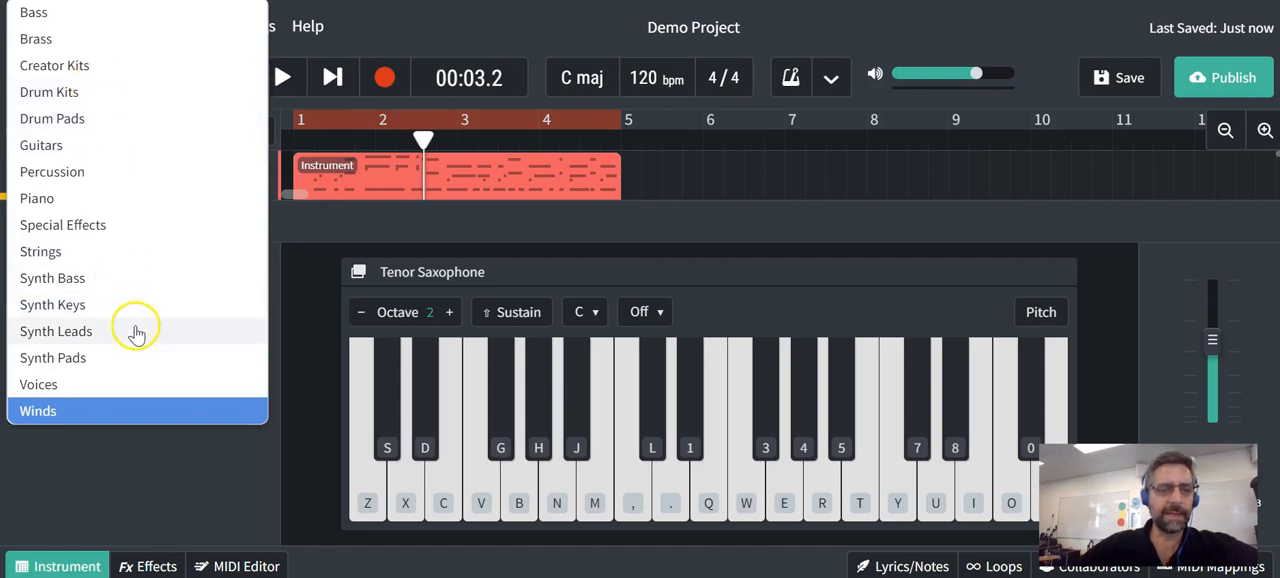
{"action": "left_click", "coordinate": [110, 302]}
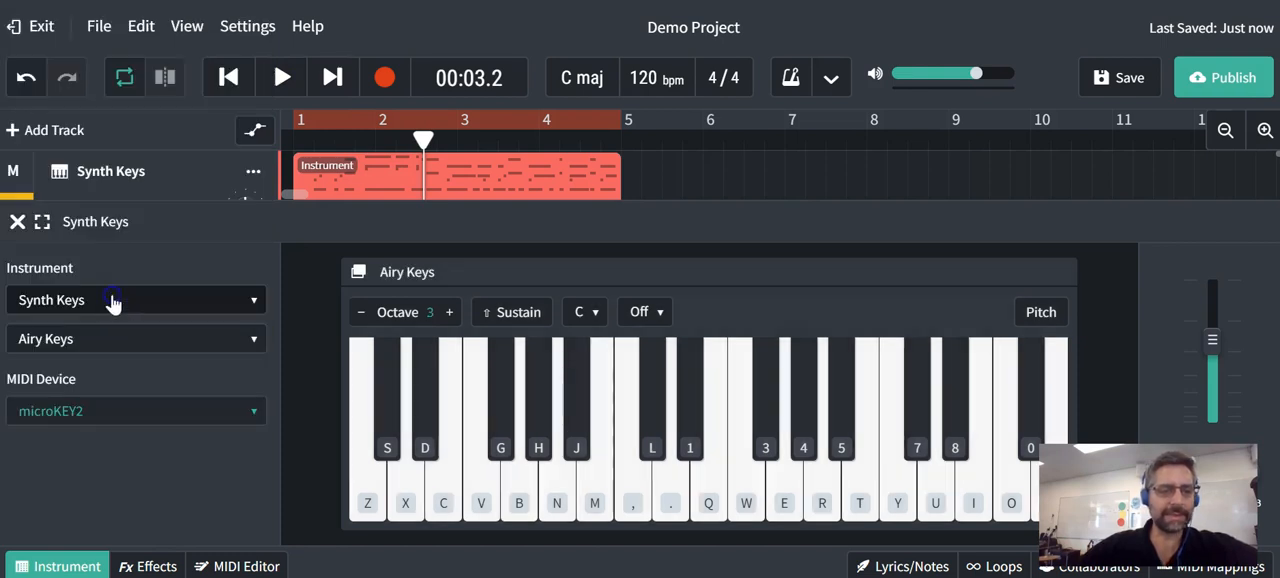
{"action": "left_click", "coordinate": [148, 342]}
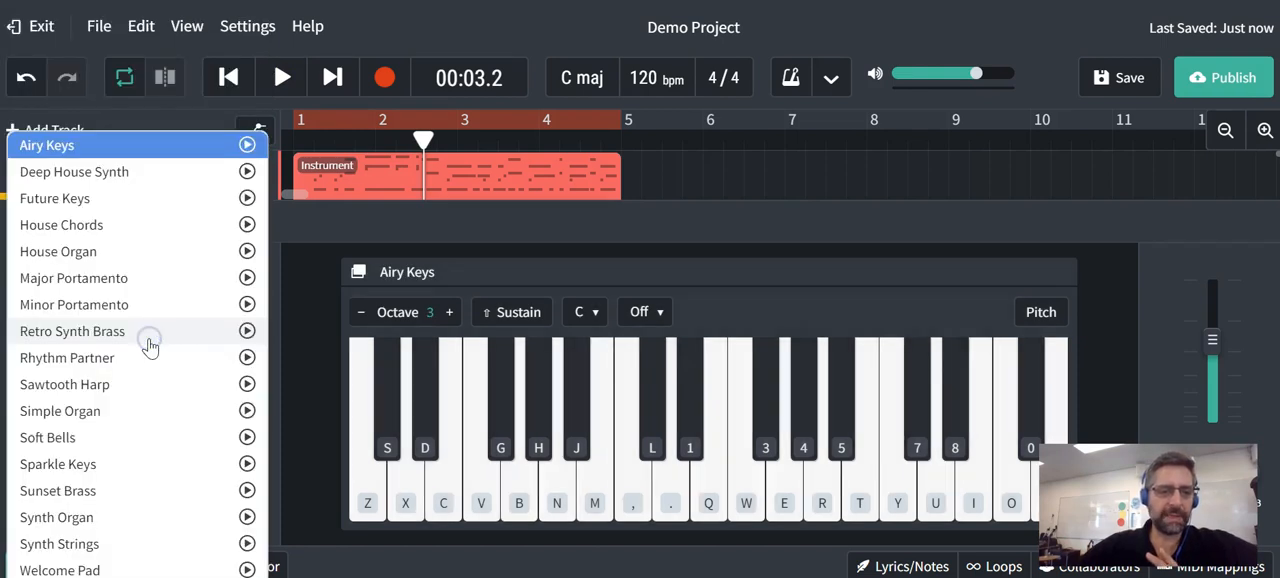
{"action": "left_click", "coordinate": [123, 520]}
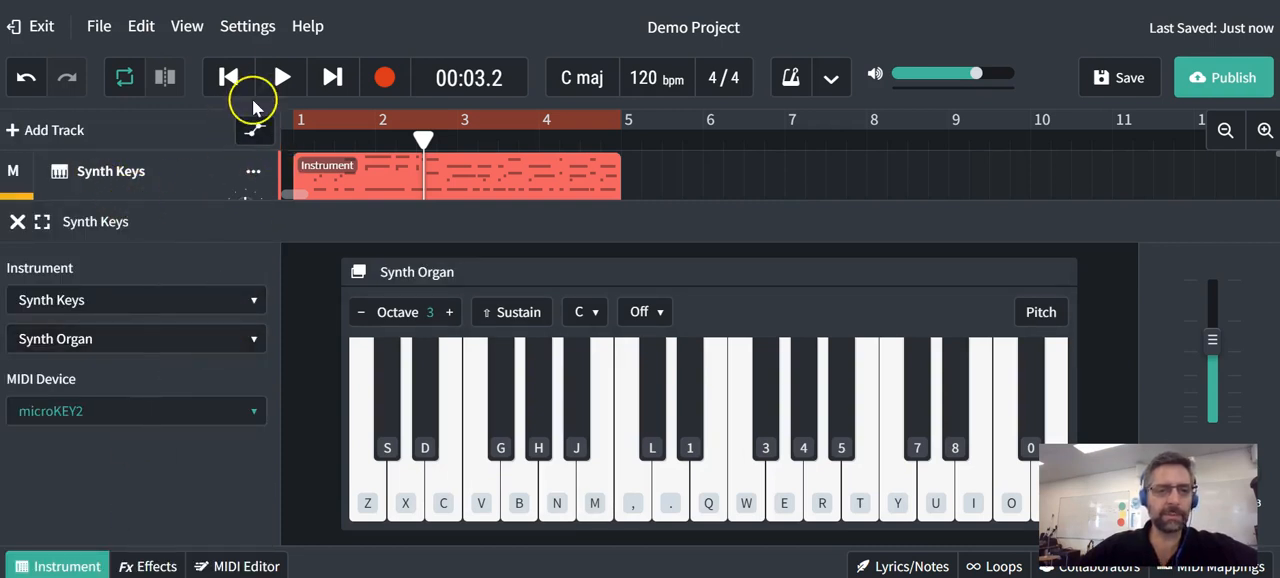
{"action": "left_click", "coordinate": [280, 80]}
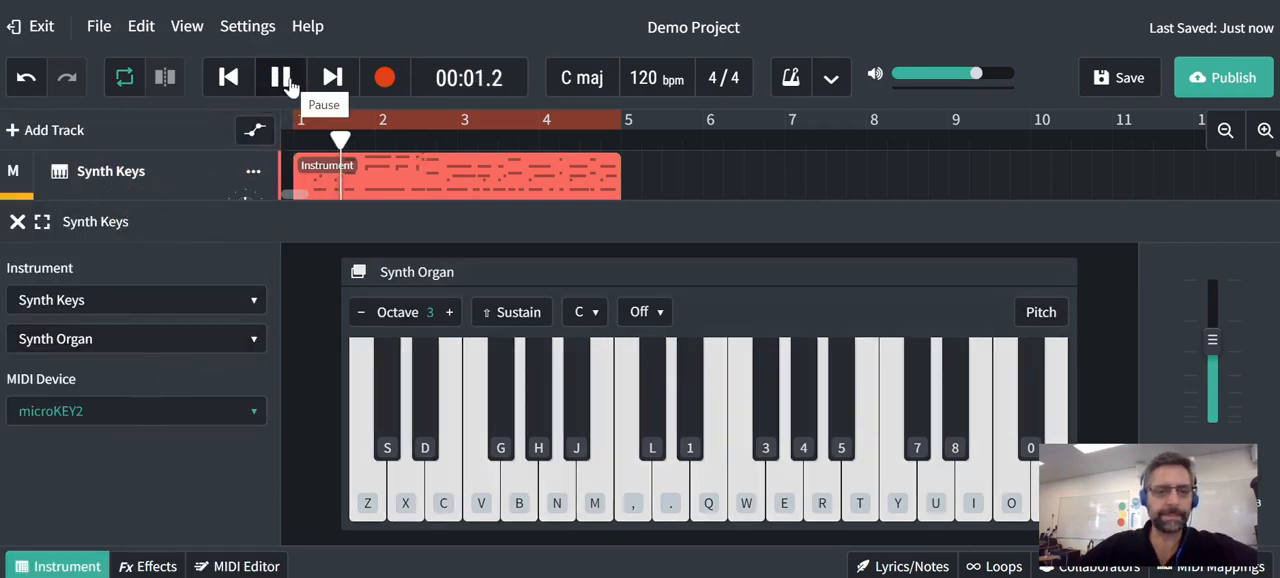
{"action": "left_click", "coordinate": [283, 80]}
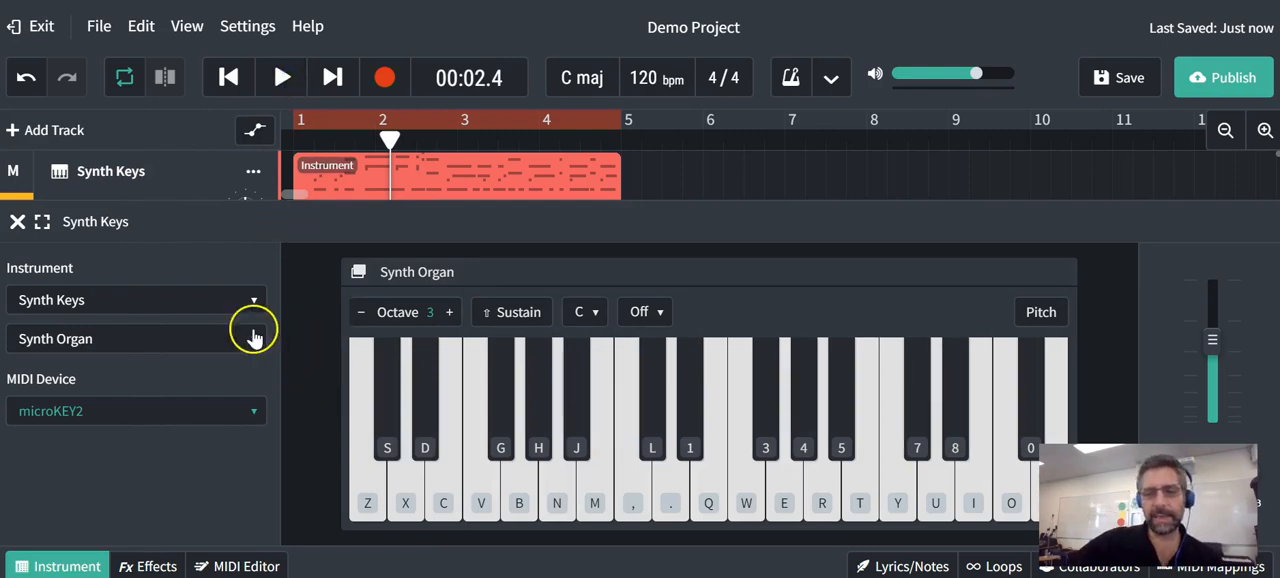
- In the Synth Keys region's MIDI notes, pull the starts of several notes around beats 1.3 to 1.4 off the grid and listen back
{"action": "left_click", "coordinate": [18, 221]}
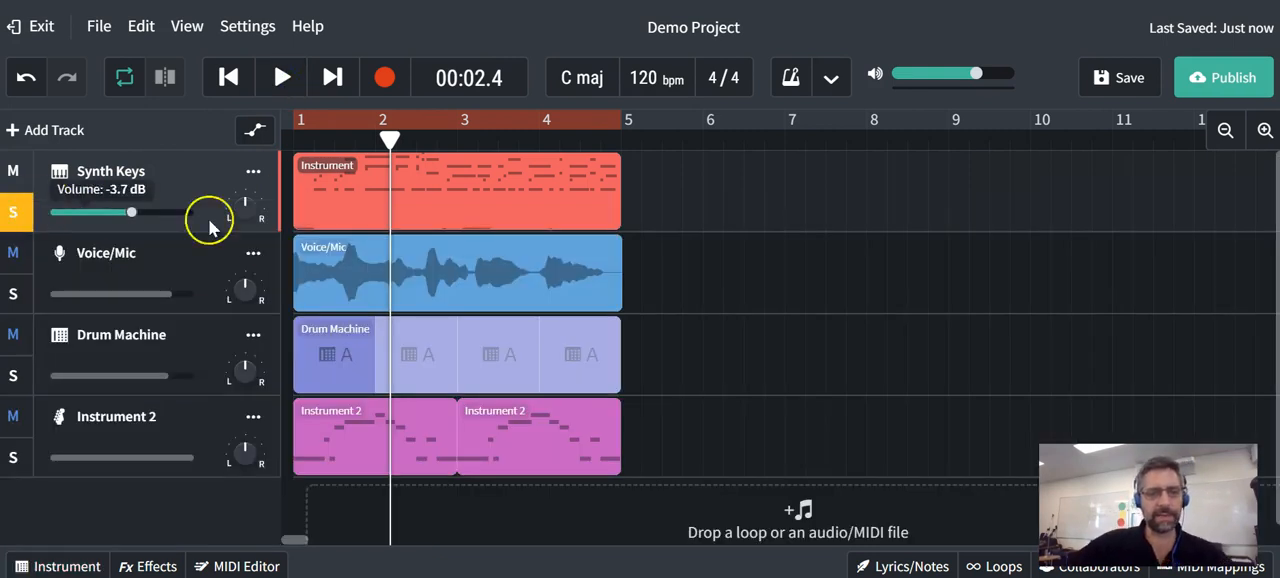
{"action": "double_click", "coordinate": [494, 207]}
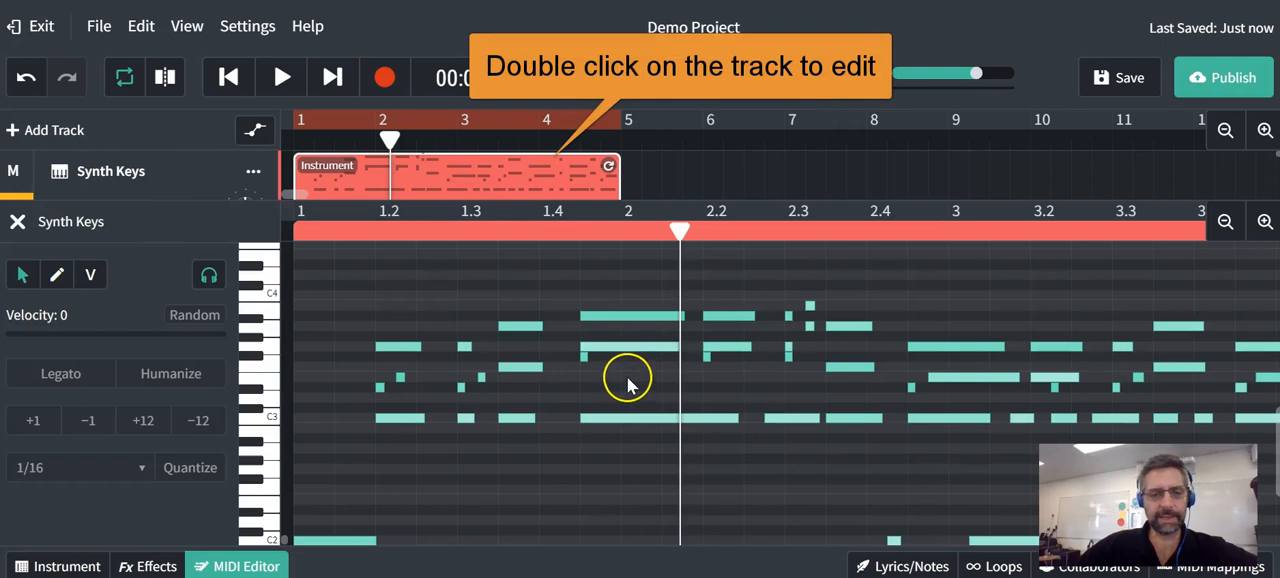
{"action": "left_click", "coordinate": [590, 317]}
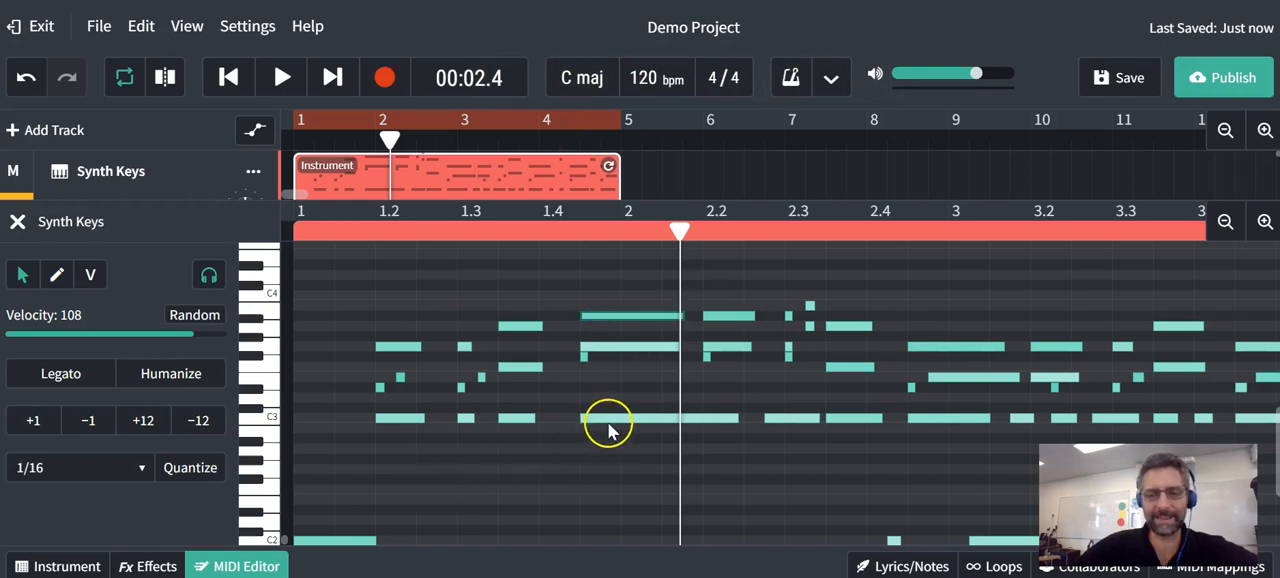
{"action": "mouse_move", "coordinate": [614, 425]}
{"action": "left_mouse_down"}
{"action": "mouse_move", "coordinate": [614, 403]}
{"action": "mouse_move", "coordinate": [612, 420]}
{"action": "left_mouse_up"}
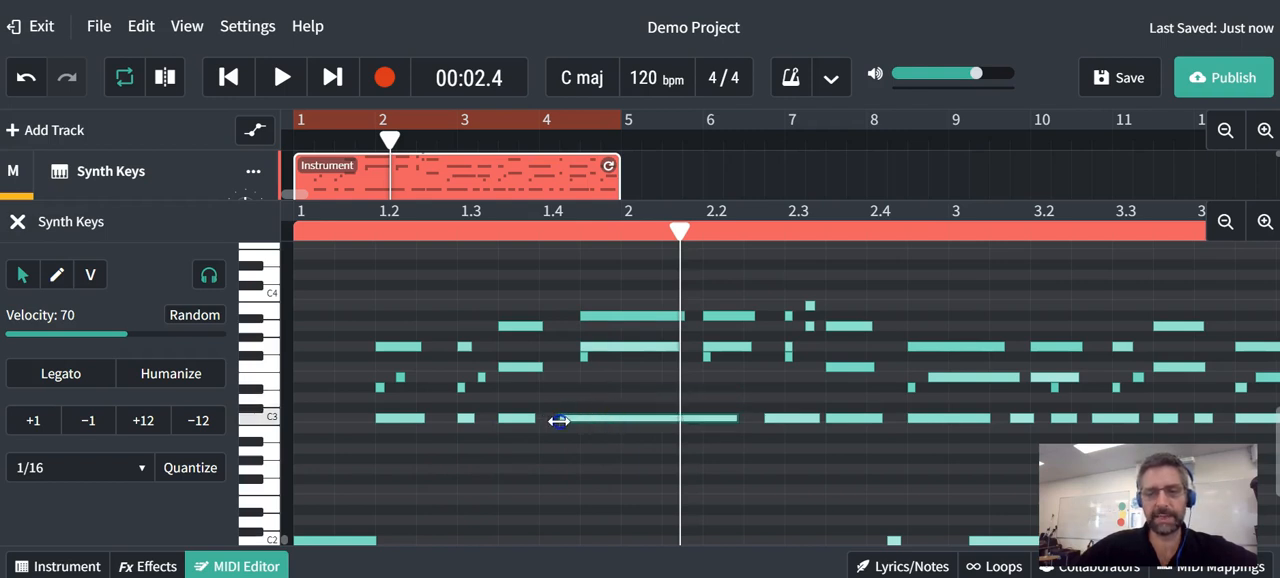
{"action": "left_click", "coordinate": [587, 318]}
{"action": "left_click", "coordinate": [497, 322]}
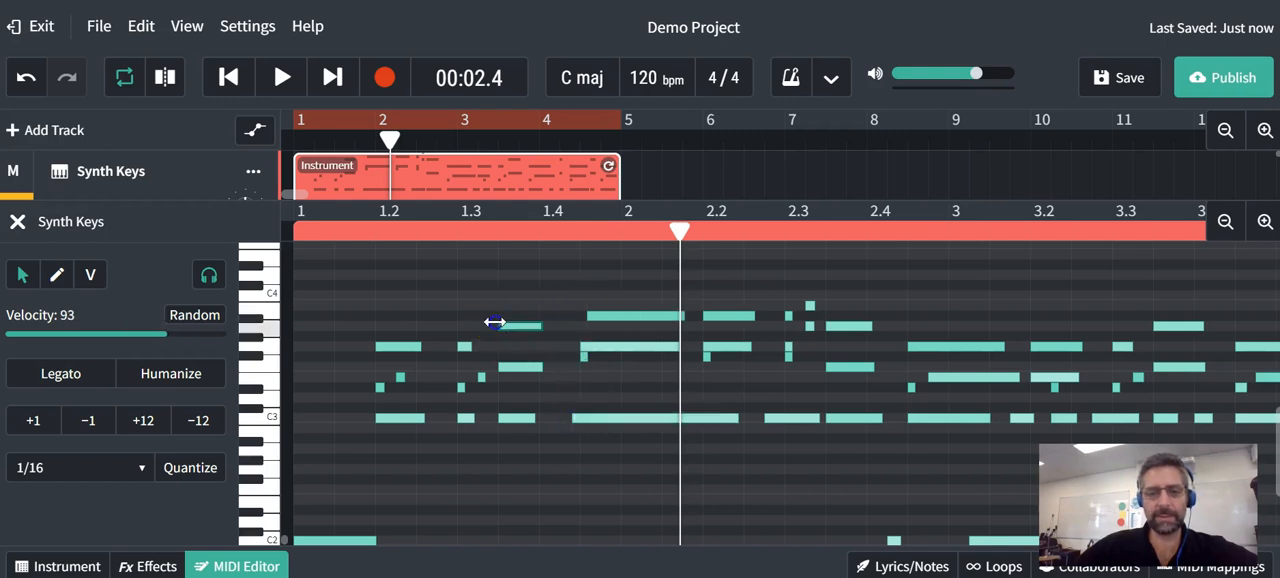
{"action": "left_click", "coordinate": [498, 368]}
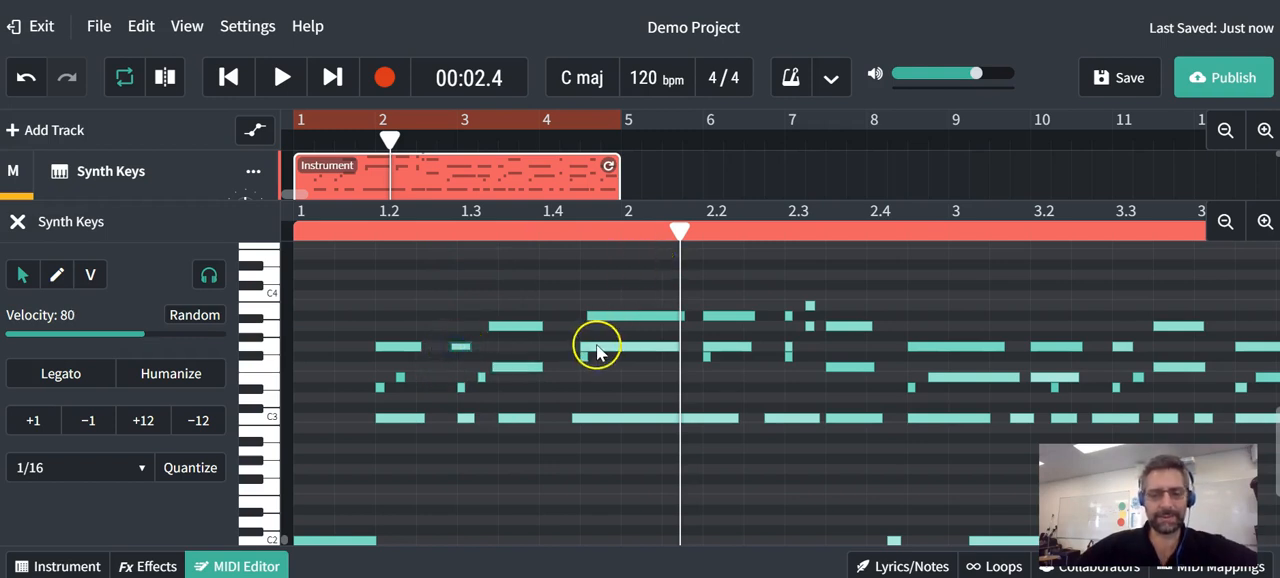
{"action": "key", "text": "space"}
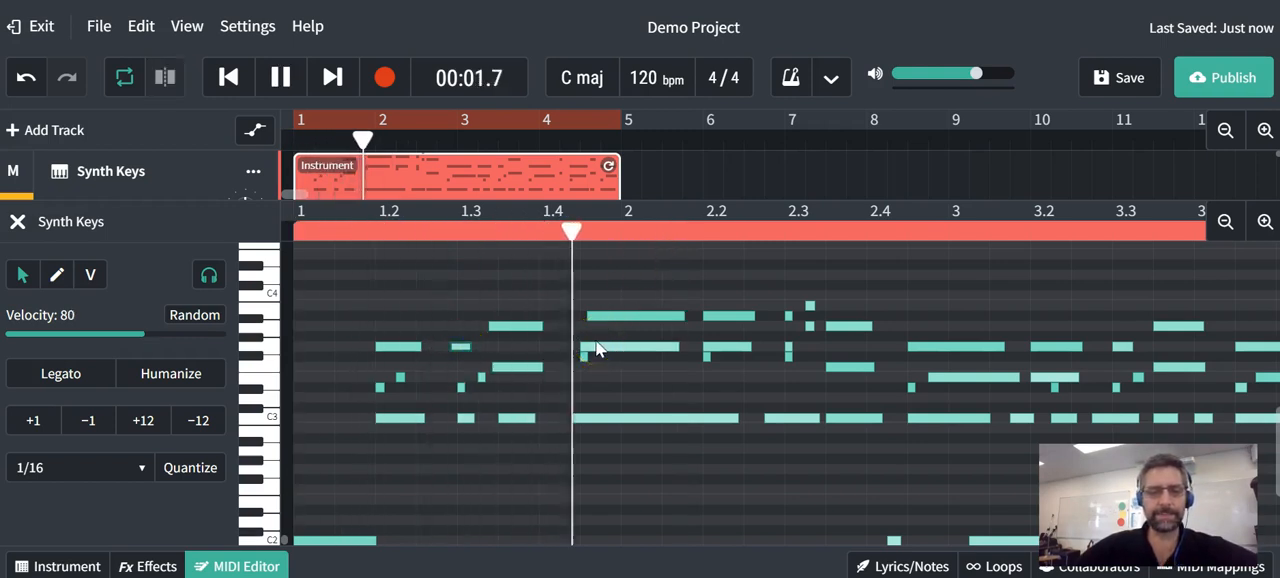
{"action": "left_click", "coordinate": [618, 362]}
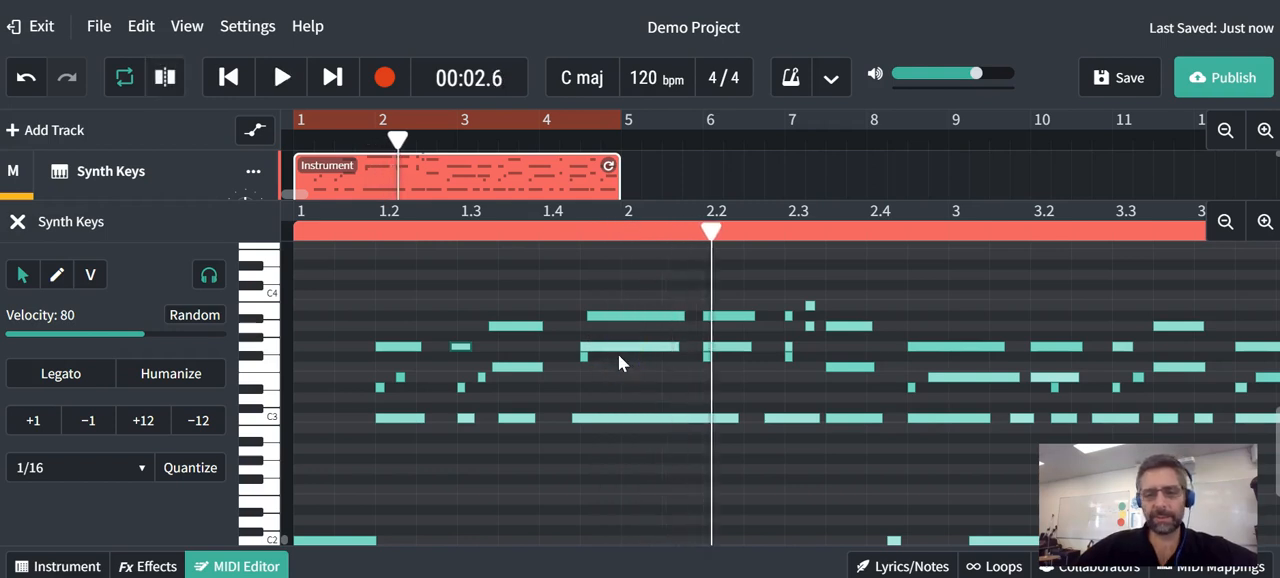
- Select all notes in the Synth Keys region and quantize them to 1/16, keeping the quantize after comparing with undo
{"action": "left_click", "coordinate": [192, 468]}
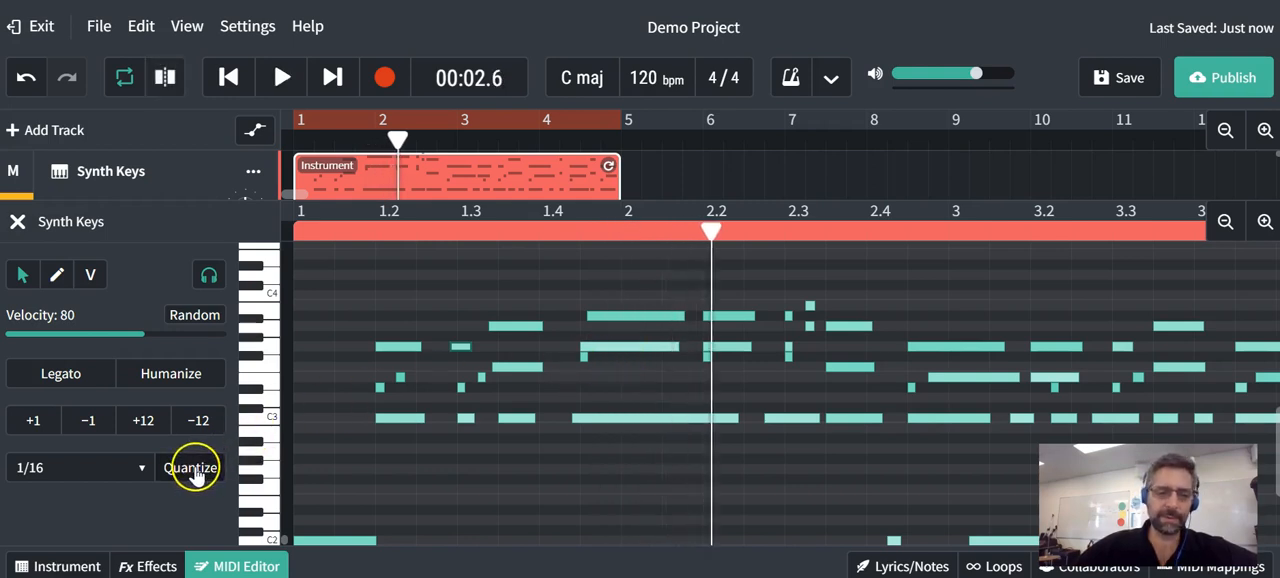
{"action": "left_click", "coordinate": [400, 330]}
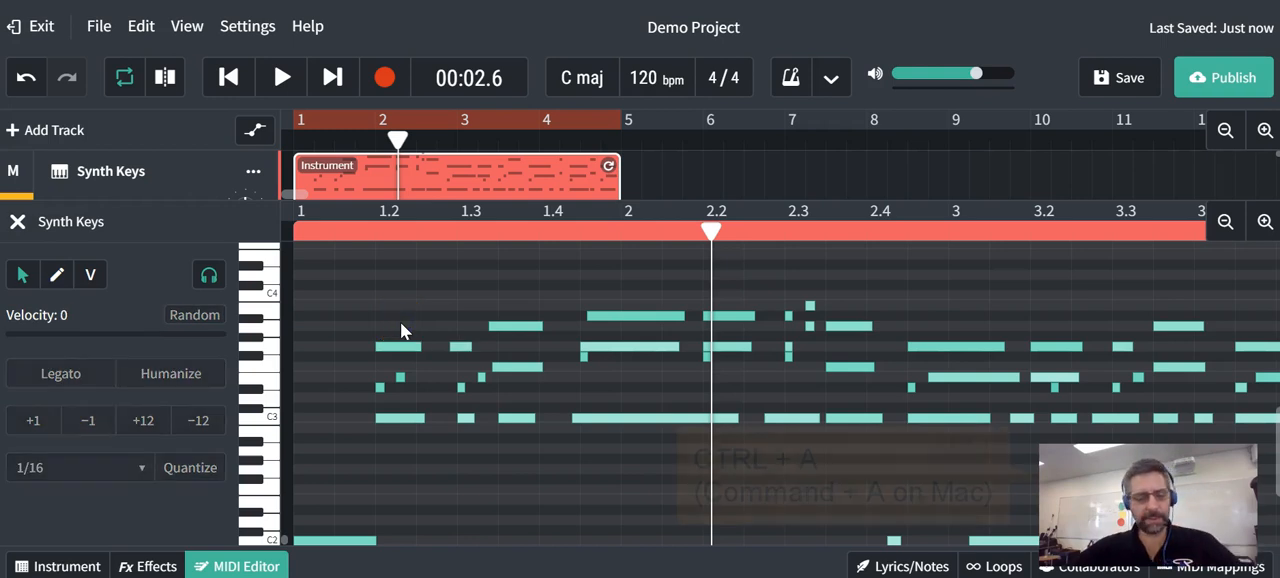
{"action": "key", "text": "ctrl+a"}
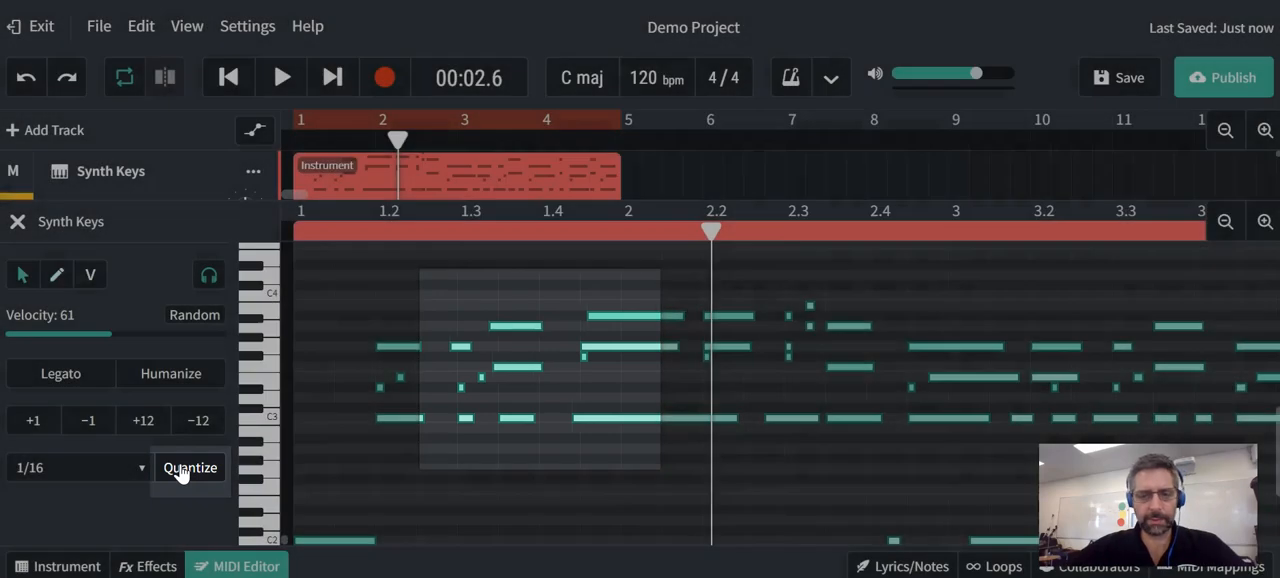
{"action": "left_click", "coordinate": [182, 468]}
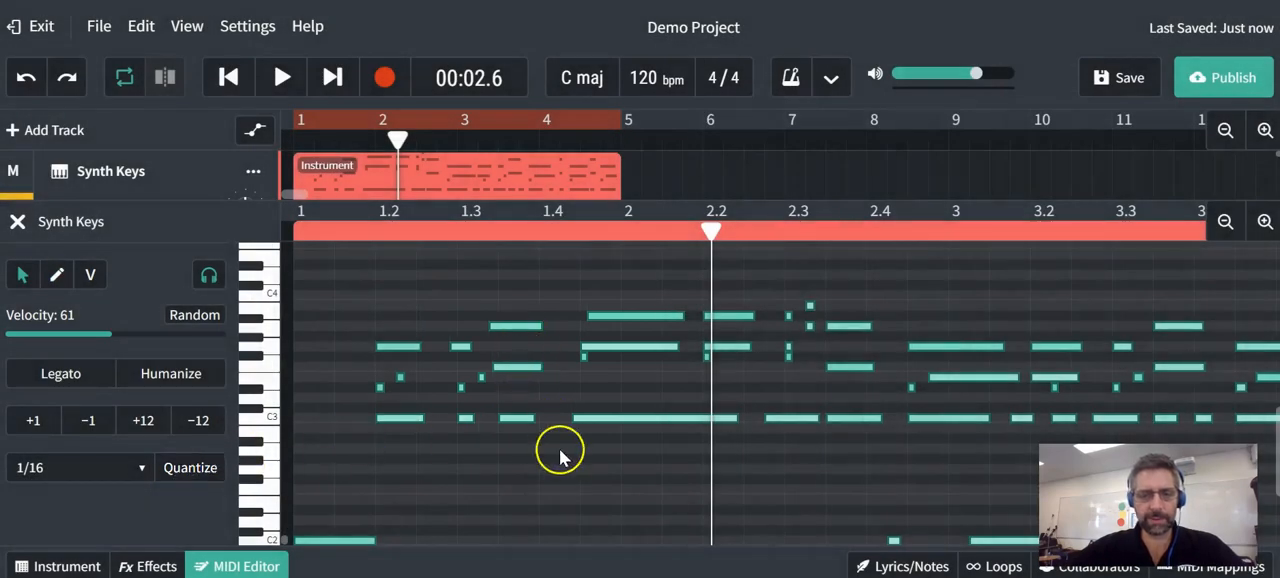
{"action": "key", "text": "ctrl+shift+z"}
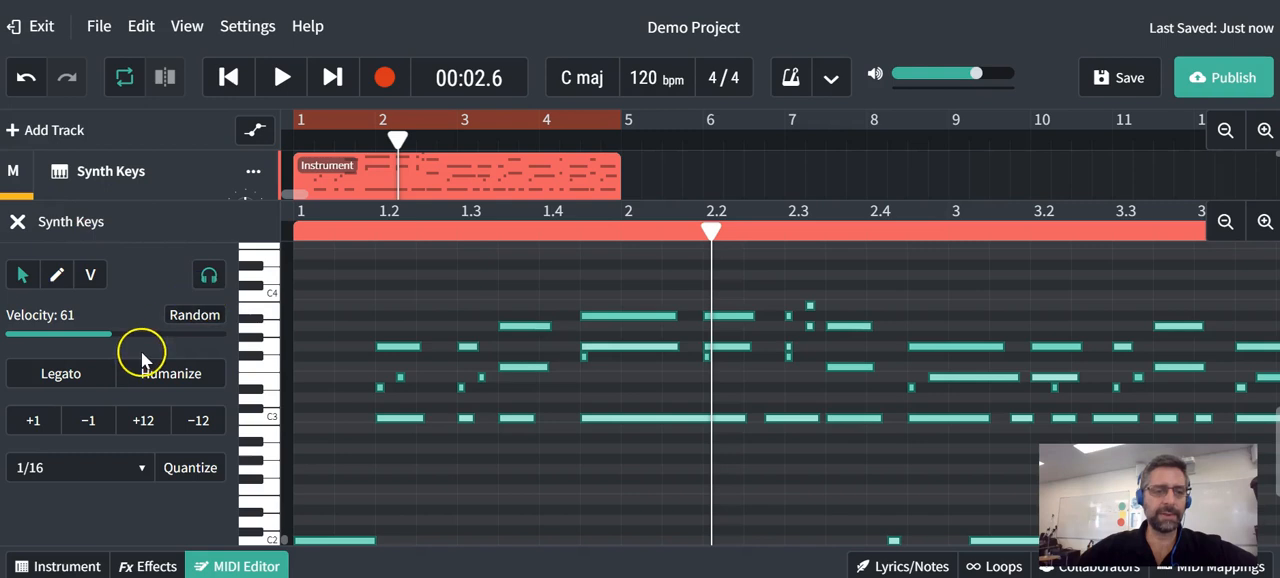
- Close the MIDI notes view, switch the solo from Synth Keys to the Drum Machine track, and play a short passage
{"action": "left_click", "coordinate": [237, 566]}
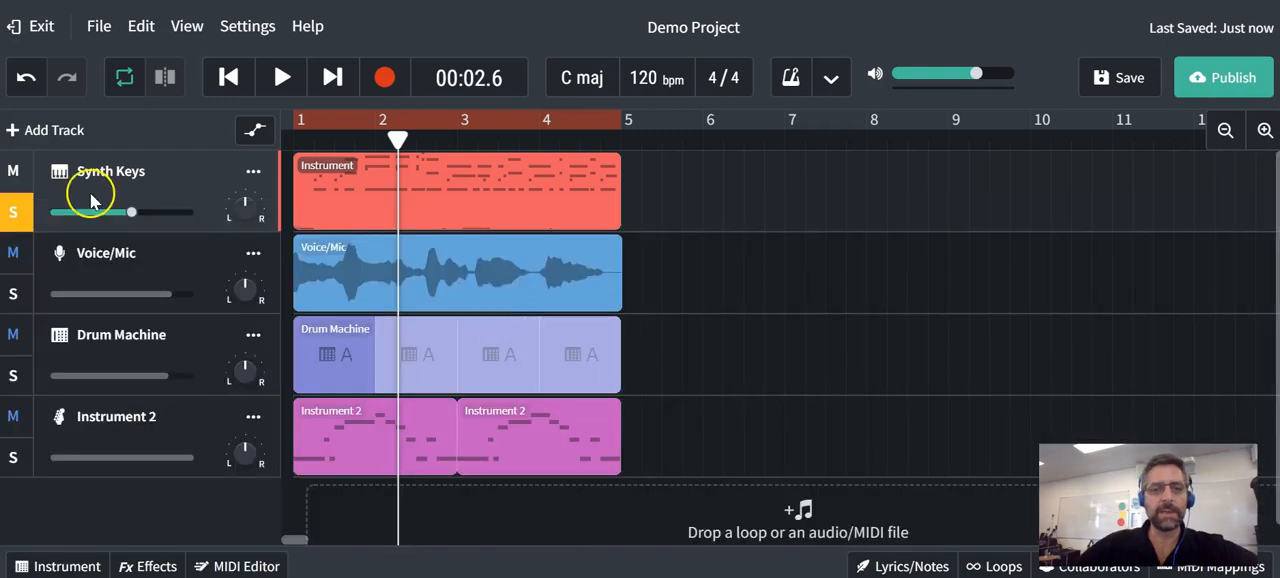
{"action": "left_click", "coordinate": [17, 212]}
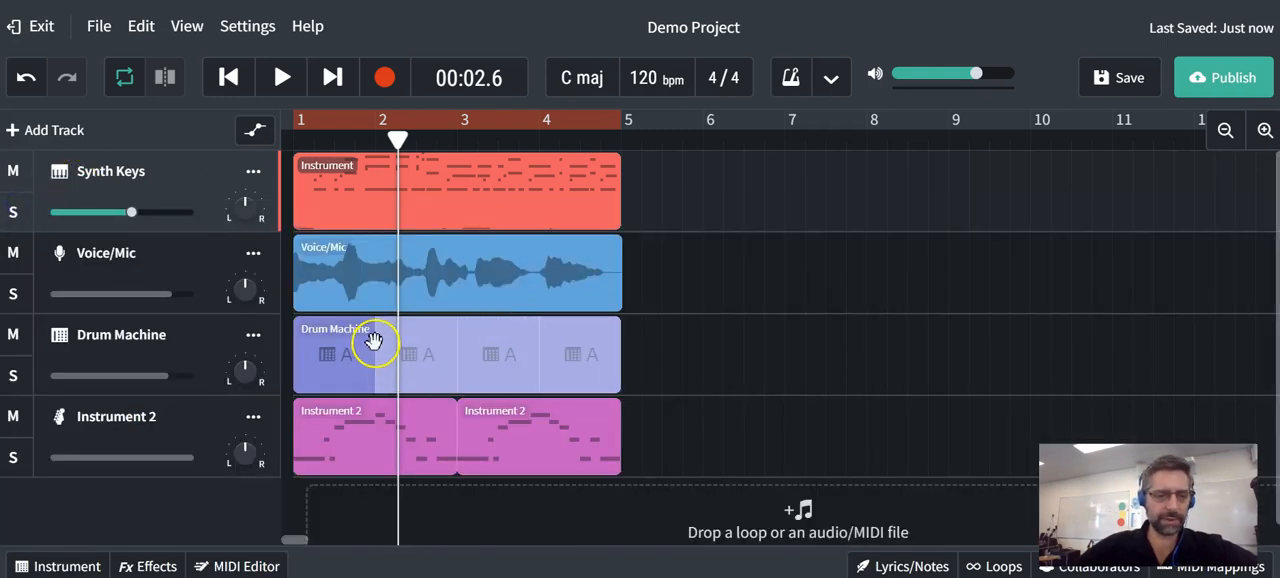
{"action": "left_click", "coordinate": [13, 375]}
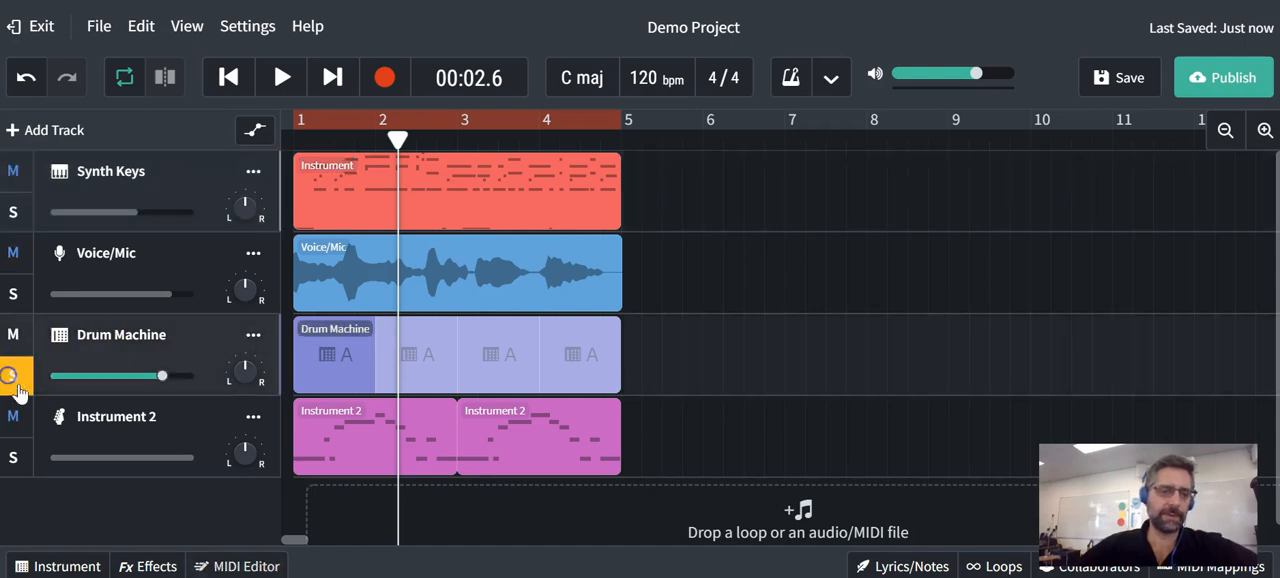
{"action": "key", "text": "space"}
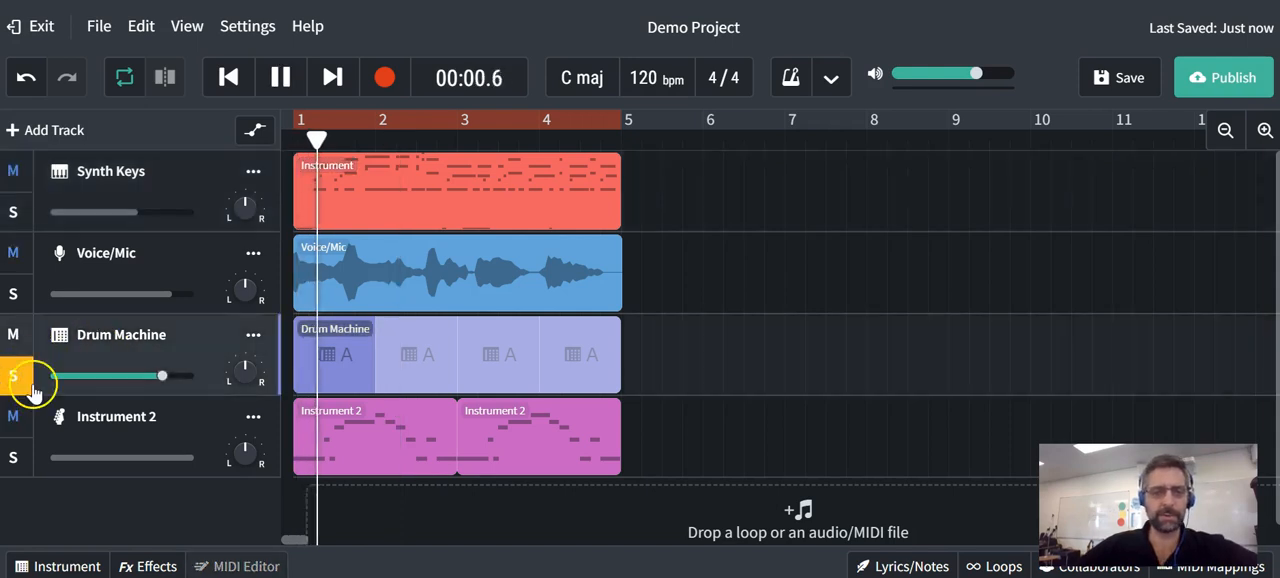
{"action": "key", "text": "space"}
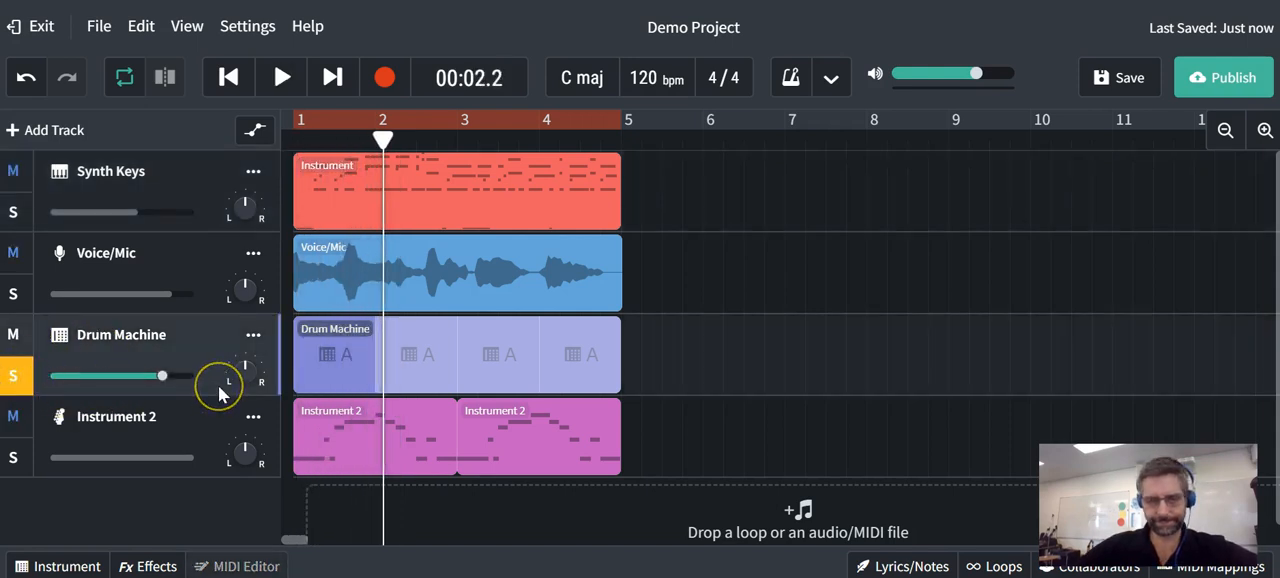
- Open the Drum Machine track's step sequencer and listen to pattern A with the Fat 90's Kit
{"action": "left_click", "coordinate": [58, 333]}
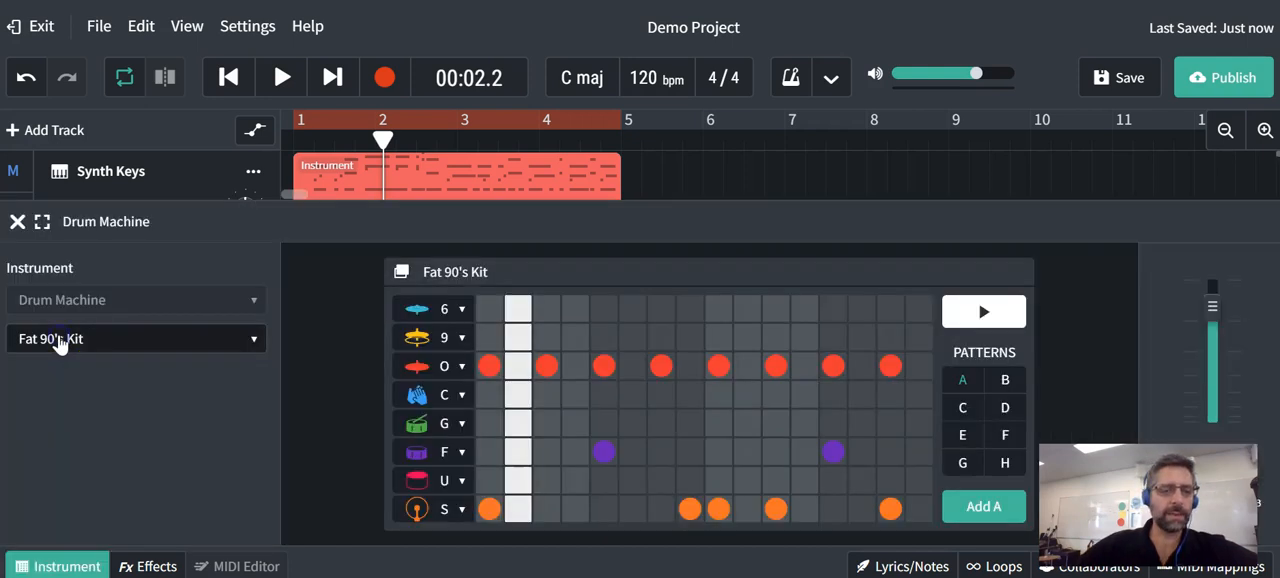
{"action": "key", "text": "space"}
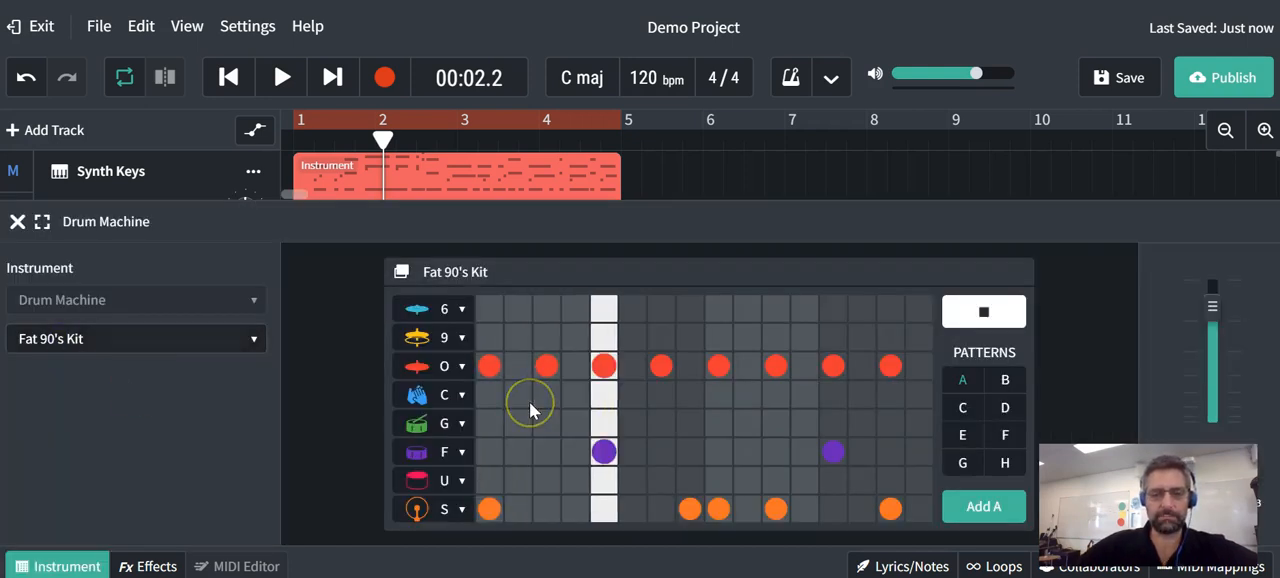
{"action": "key", "text": "space"}
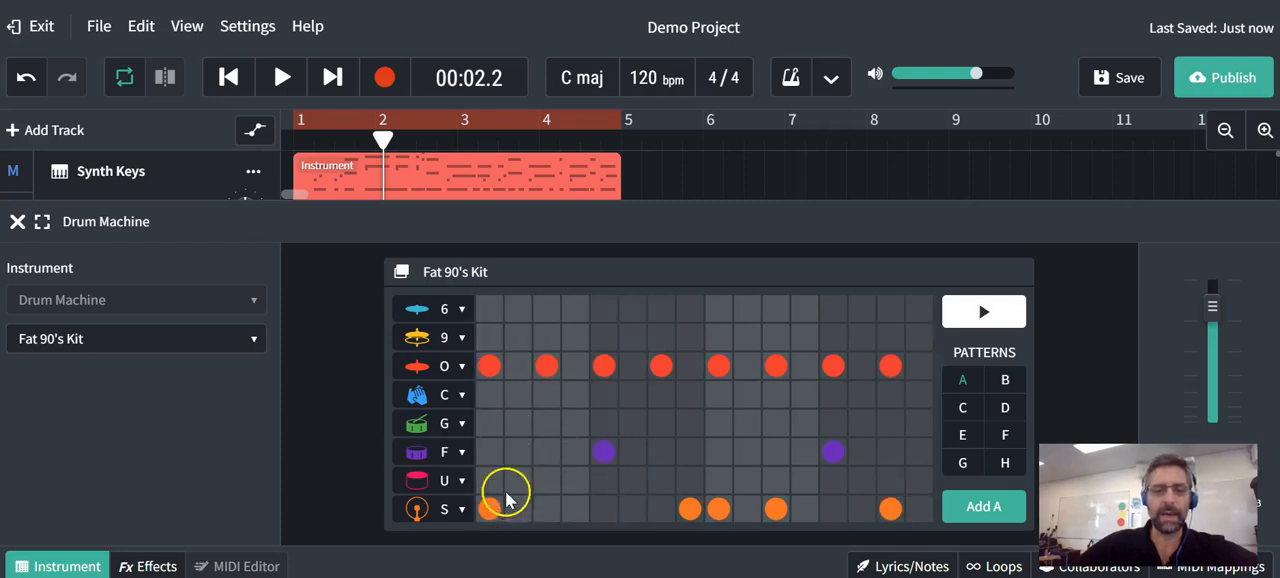
- Add hits to pattern A: row S at steps 3 and 6, G at 6 and 8, 6 at 9, 10 and 15, and 9 at 11
{"action": "left_click", "coordinate": [628, 512]}
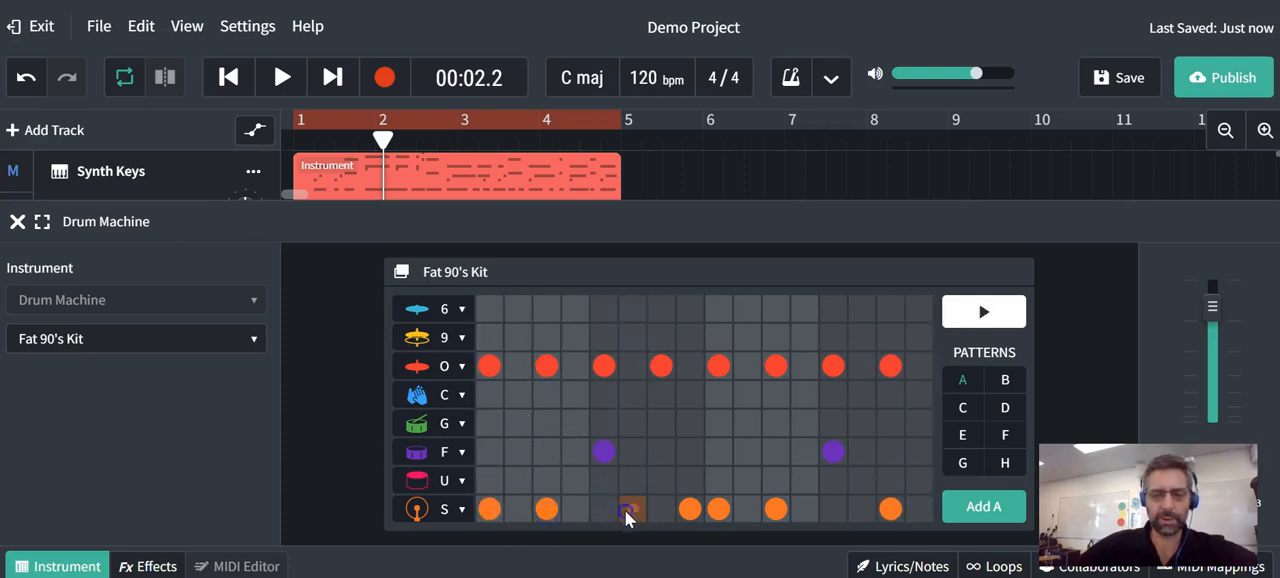
{"action": "left_click", "coordinate": [689, 422]}
{"action": "left_click", "coordinate": [632, 416]}
{"action": "left_click", "coordinate": [718, 309]}
{"action": "left_click", "coordinate": [747, 309]}
{"action": "left_click", "coordinate": [890, 309]}
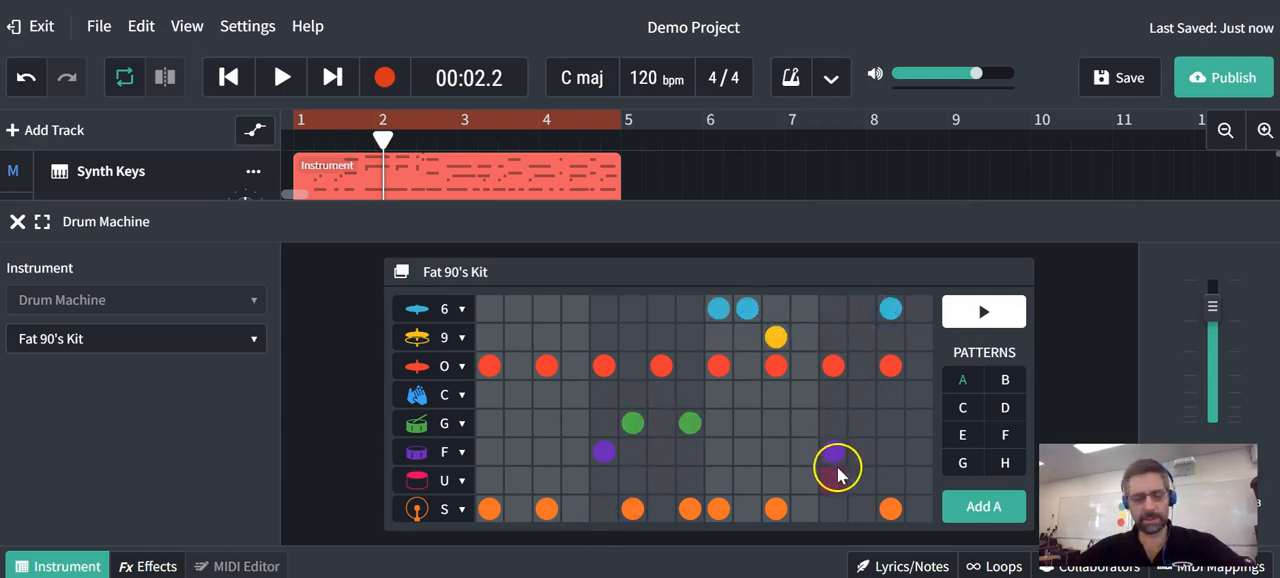
- Listen to the edited pattern A, look at drum patterns B and C, and return to pattern A
{"action": "key", "text": "space"}
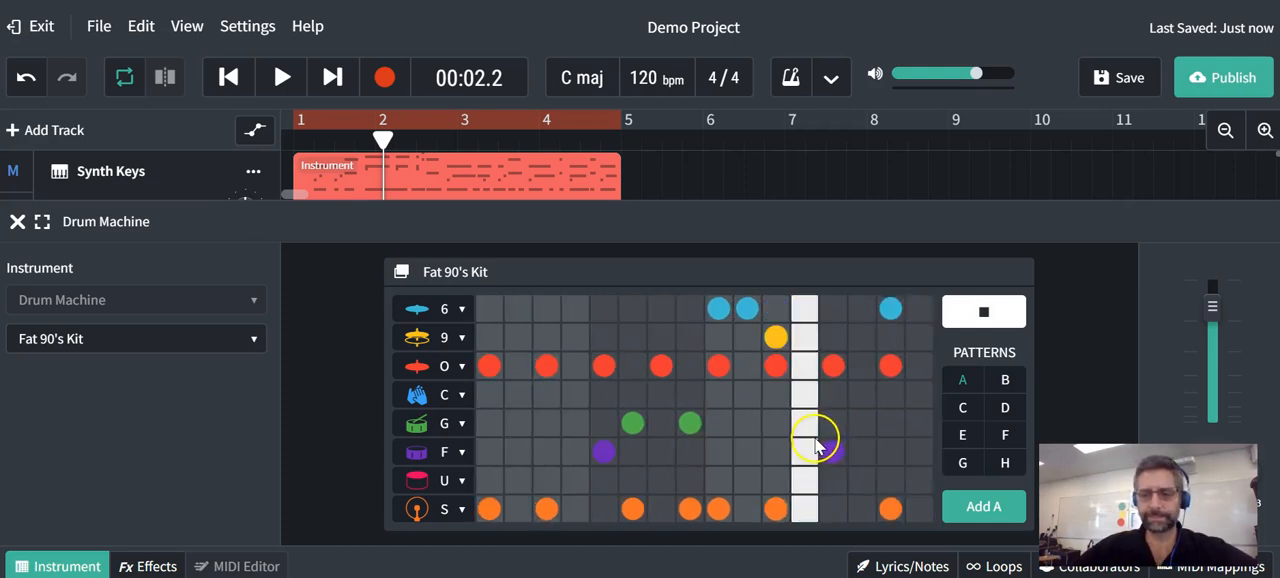
{"action": "key", "text": "space"}
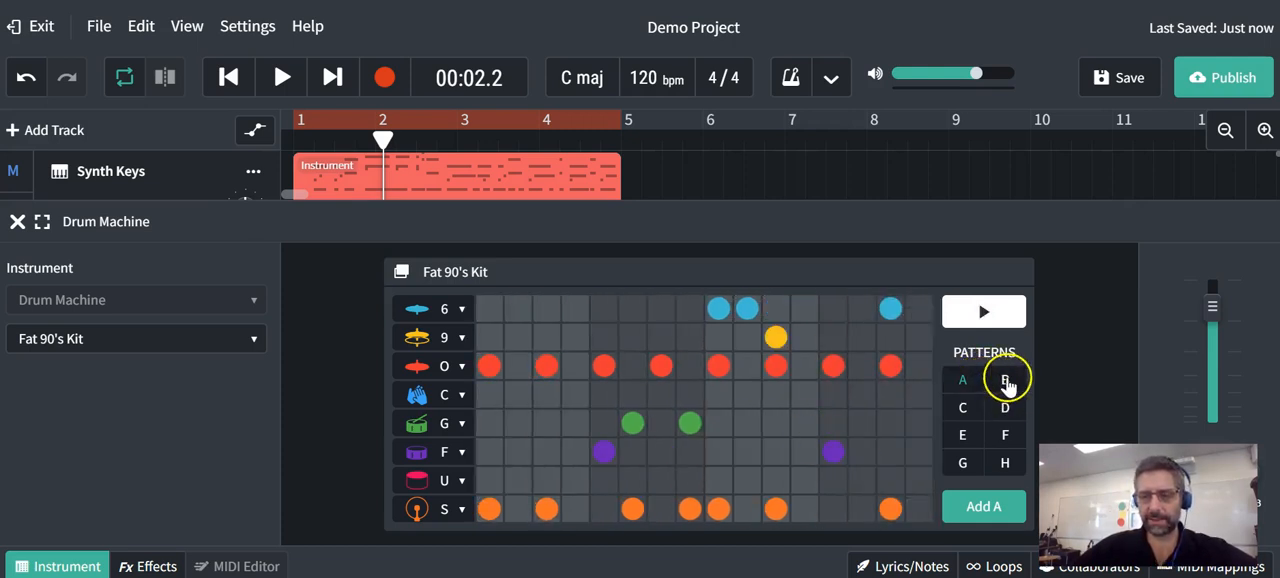
{"action": "left_click", "coordinate": [1005, 381]}
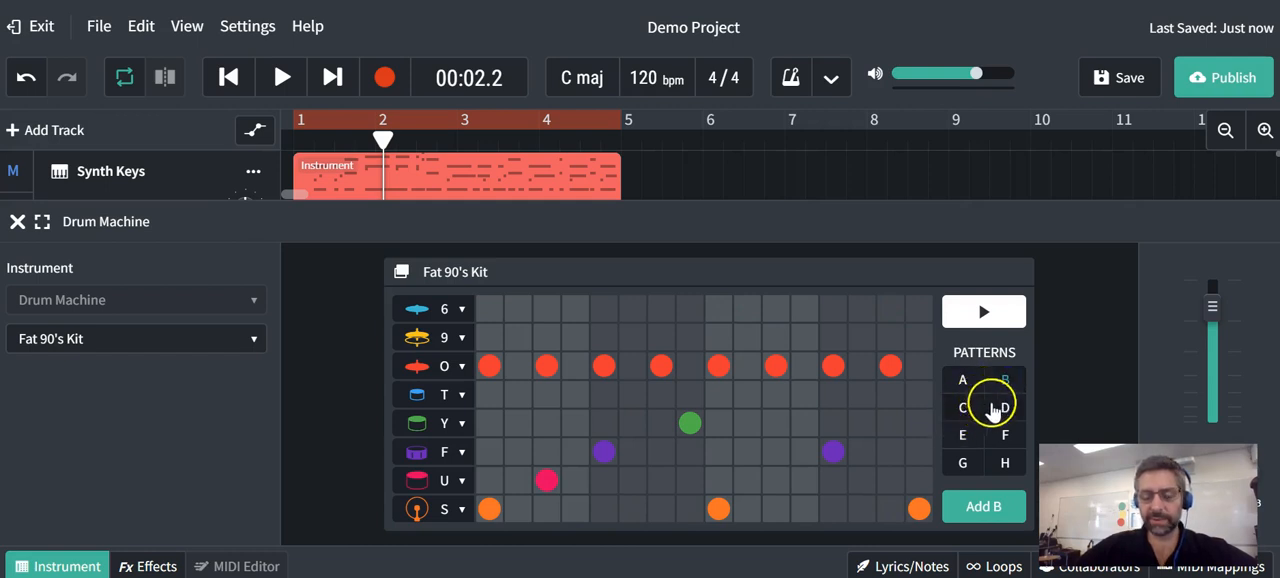
{"action": "left_click", "coordinate": [966, 408]}
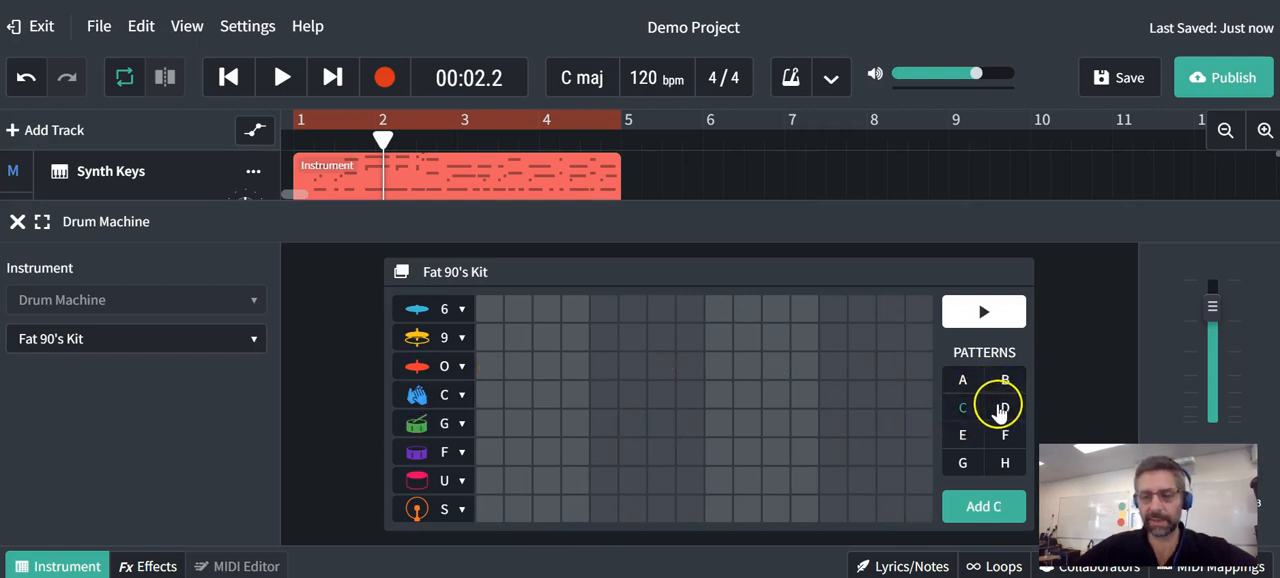
{"action": "left_click", "coordinate": [962, 380]}
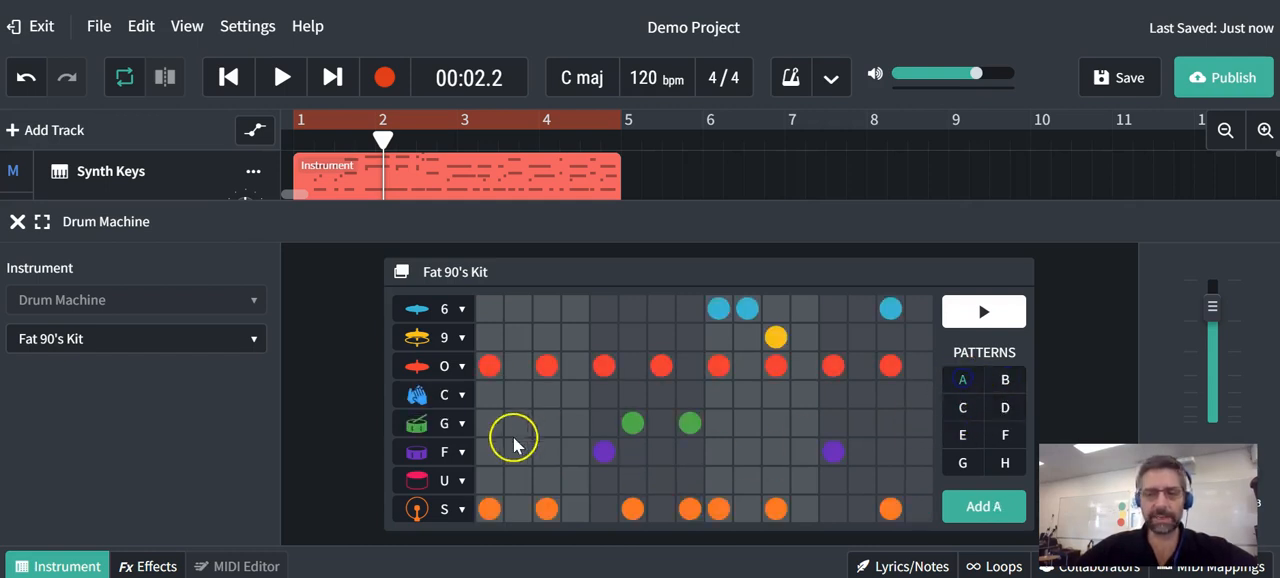
- Look at the alternative drum sounds offered for rows S and O of the step sequencer
{"action": "left_click", "coordinate": [455, 512]}
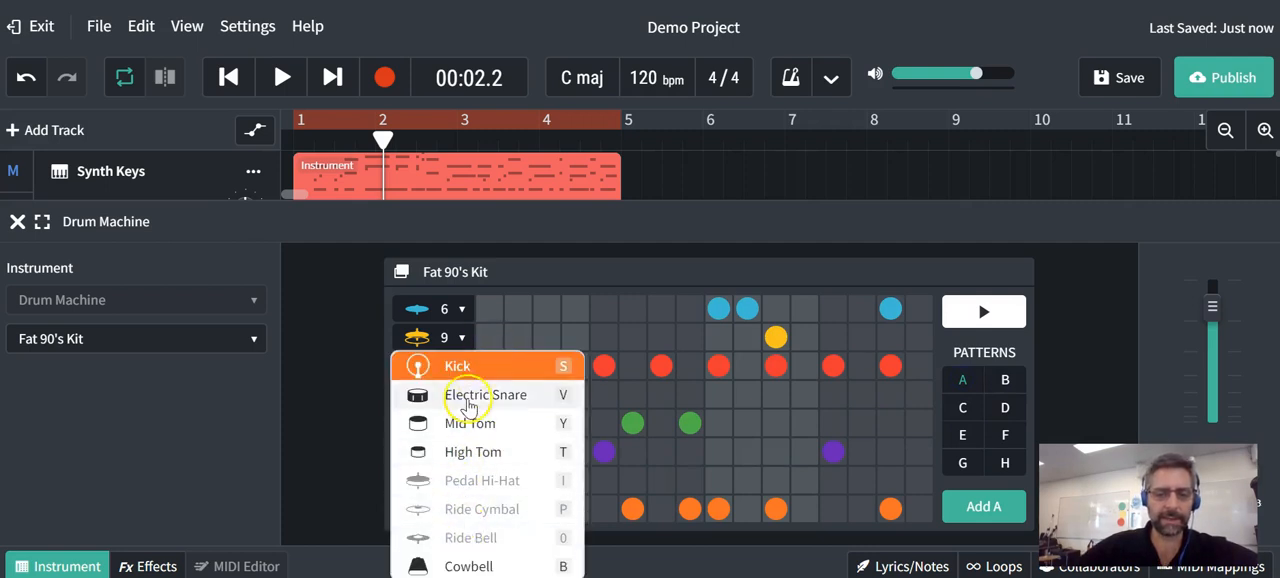
{"action": "left_click", "coordinate": [481, 367]}
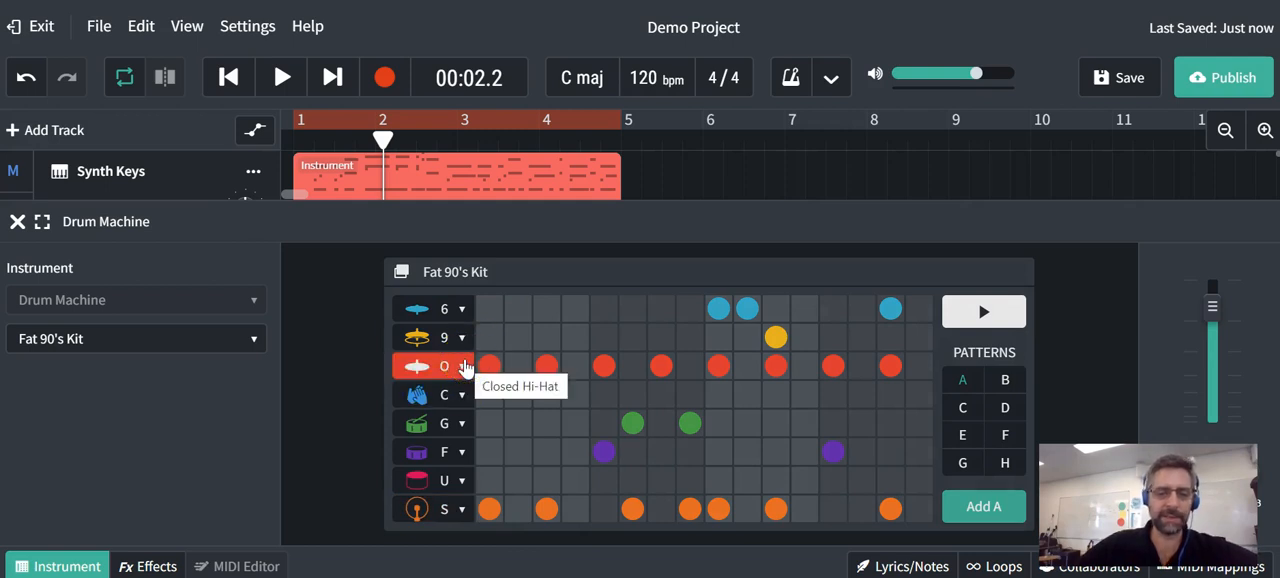
{"action": "left_click", "coordinate": [464, 368]}
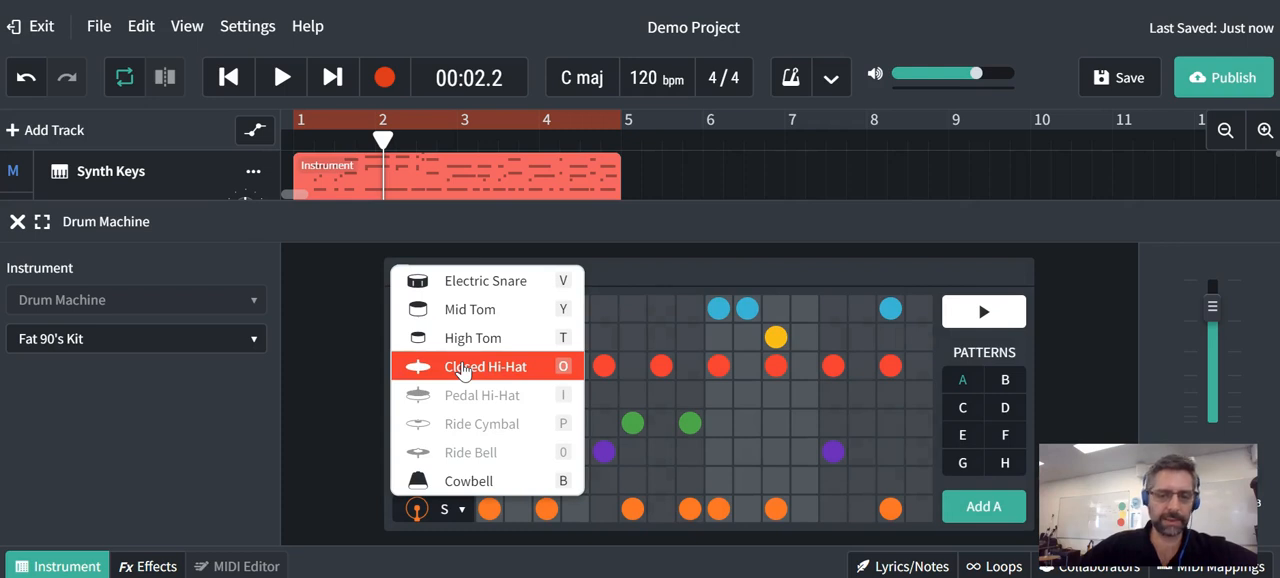
- Listen to pattern A with the Empire Kit and change the drum kit to Neptunian Kit
{"action": "left_click", "coordinate": [177, 337]}
{"action": "mouse_move", "coordinate": [179, 343]}
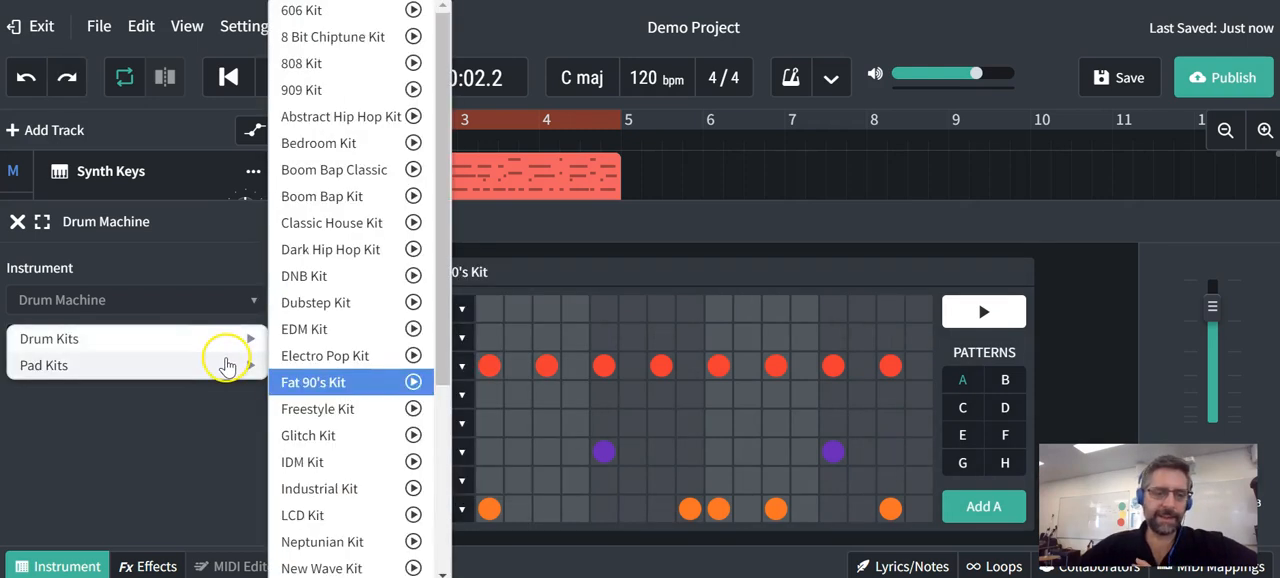
{"action": "mouse_move", "coordinate": [216, 378]}
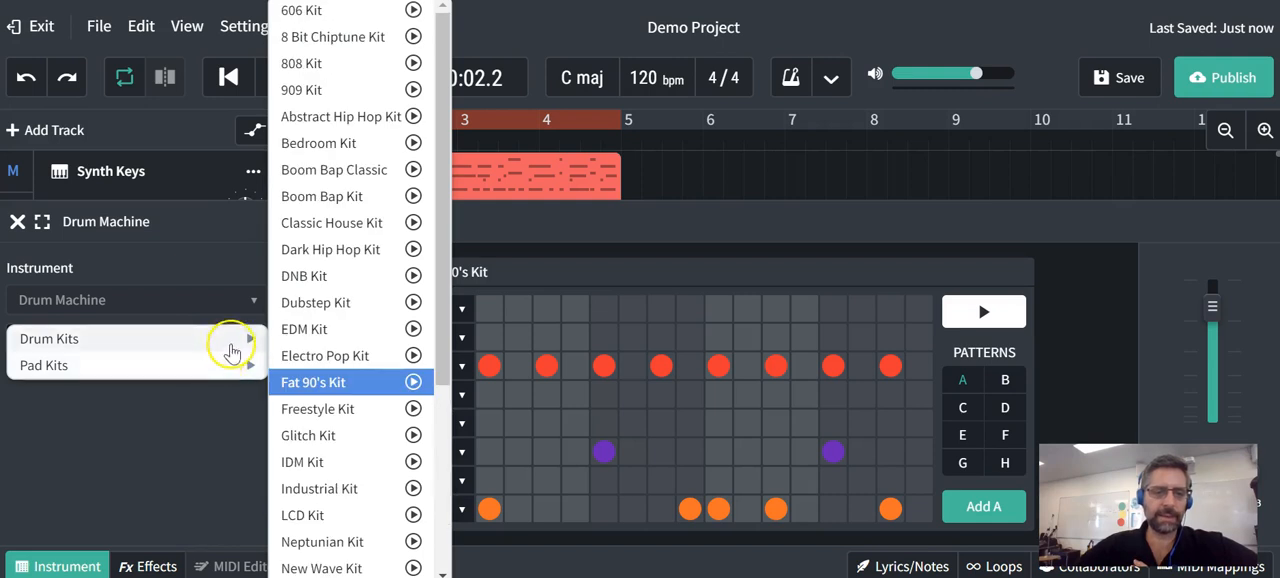
{"action": "mouse_move", "coordinate": [232, 338]}
{"action": "left_click", "coordinate": [320, 249]}
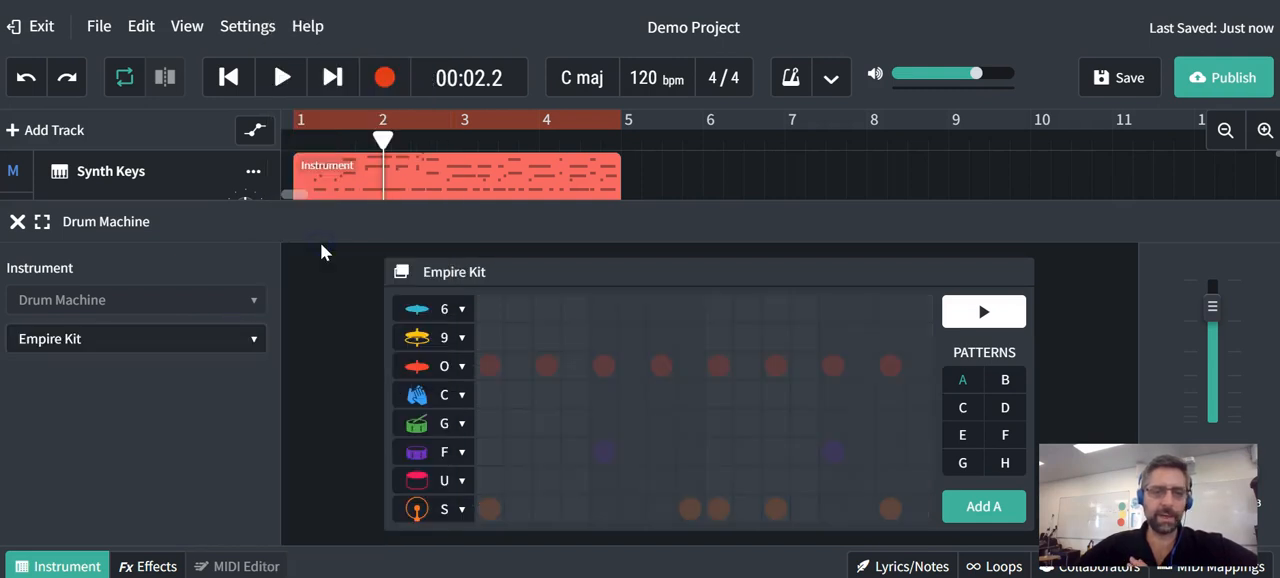
{"action": "left_click", "coordinate": [1003, 318]}
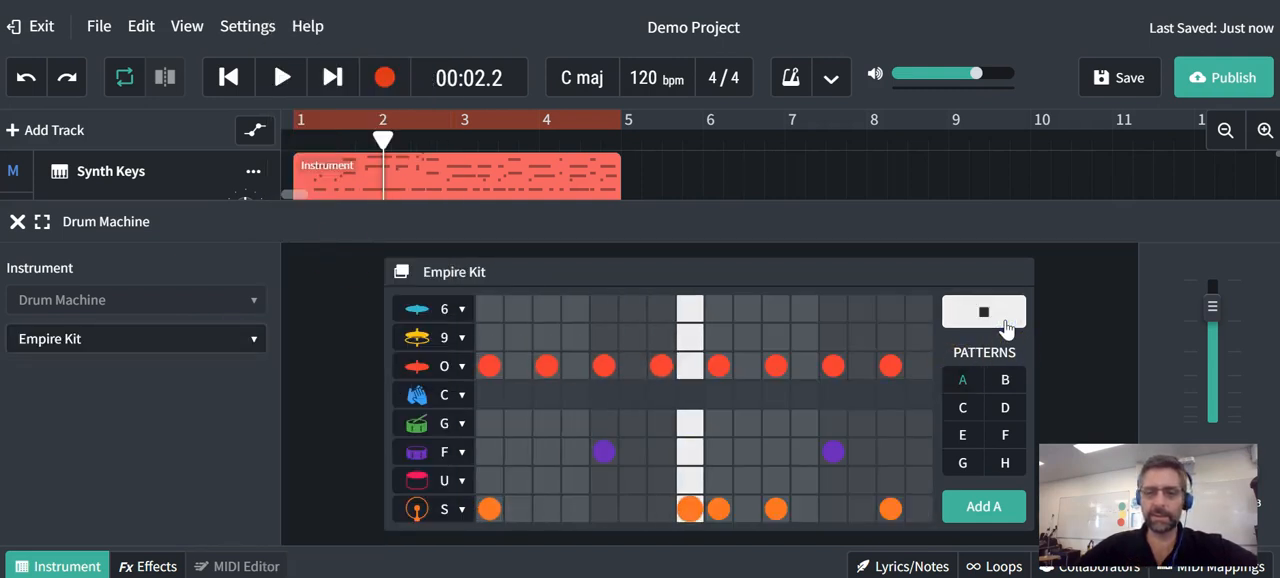
{"action": "left_click", "coordinate": [243, 344]}
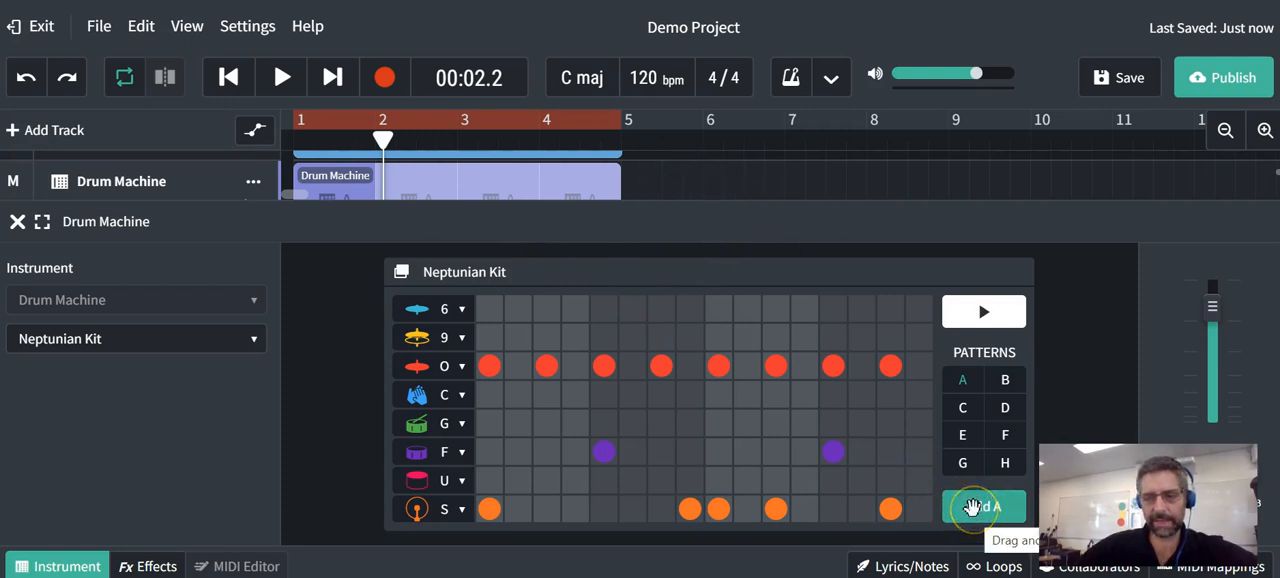
- Place drum pattern A on the Drum Machine track just before bar 6 and close the step sequencer
{"action": "left_click_drag", "start_coordinate": [968, 507], "coordinate": [700, 176]}
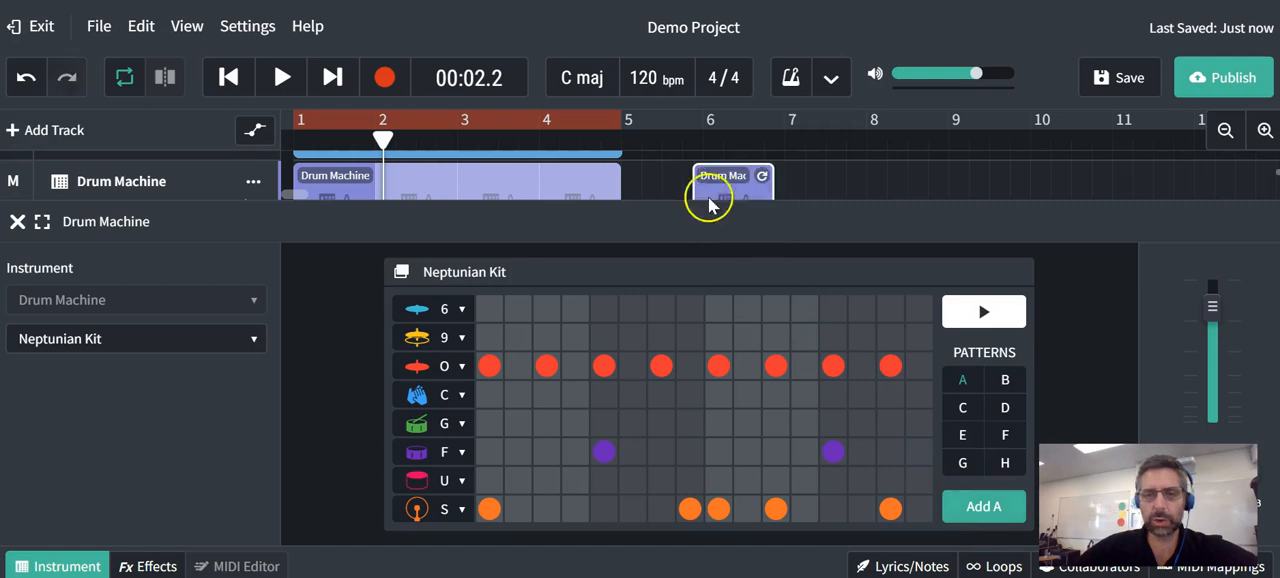
{"action": "scroll", "coordinate": [820, 185], "scroll_direction": "up", "scroll_amount": 2}
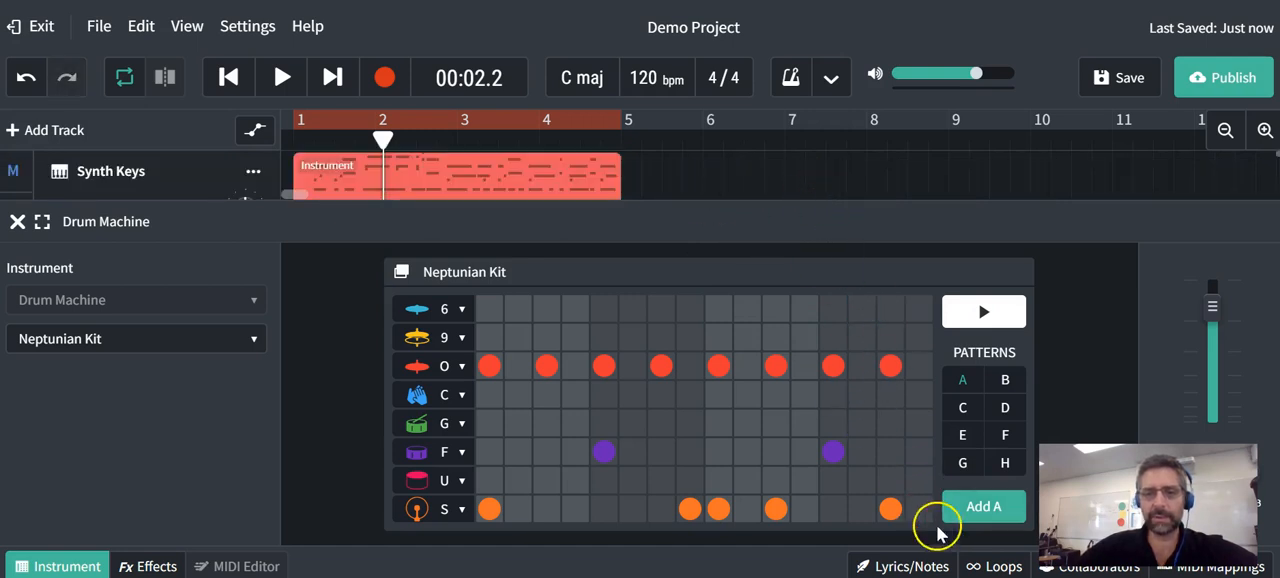
{"action": "left_click_drag", "start_coordinate": [986, 509], "coordinate": [798, 260]}
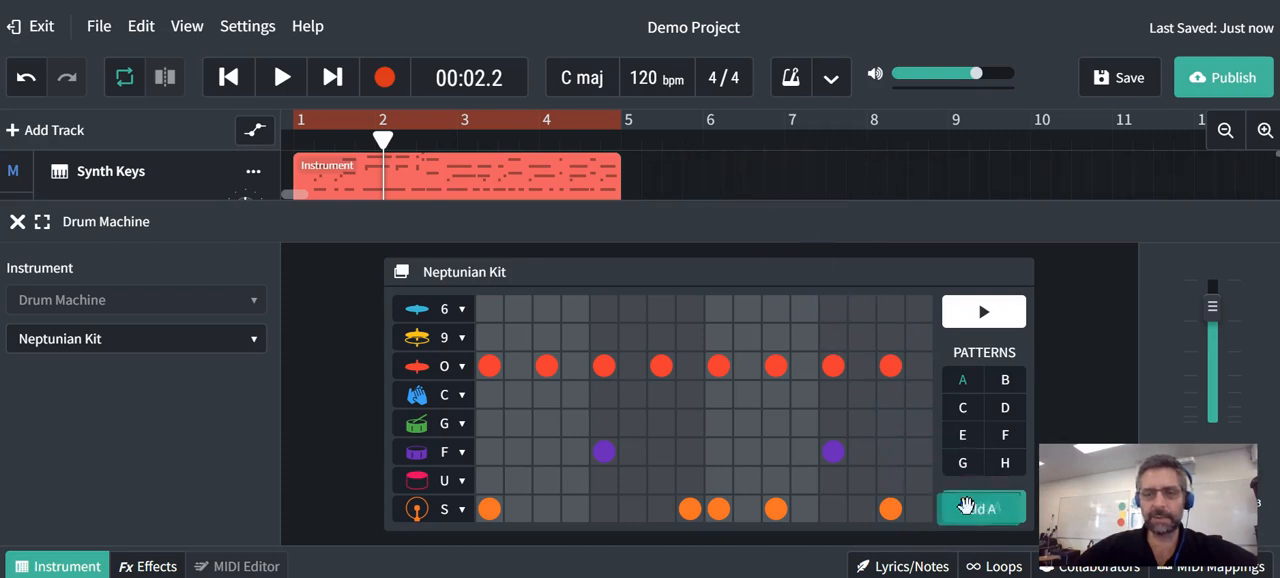
{"action": "left_click", "coordinate": [17, 221]}
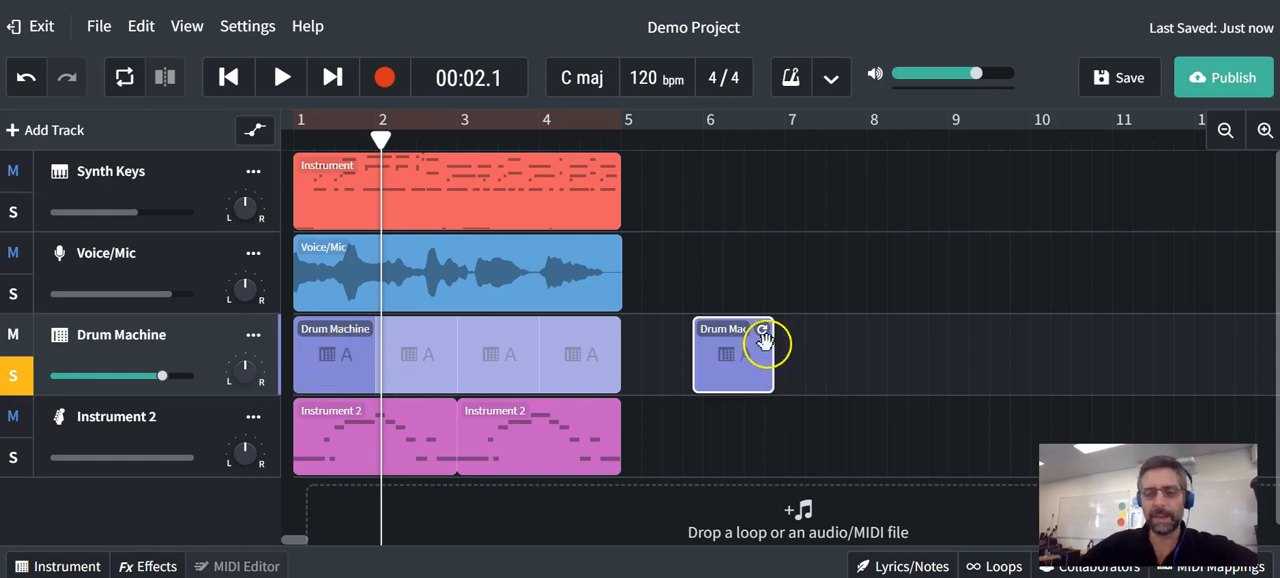
- Loop the new Drum Machine region out to just before bar 12 and point out the loop handle on the Synth Keys region
{"action": "left_click_drag", "start_coordinate": [763, 329], "coordinate": [1177, 351]}
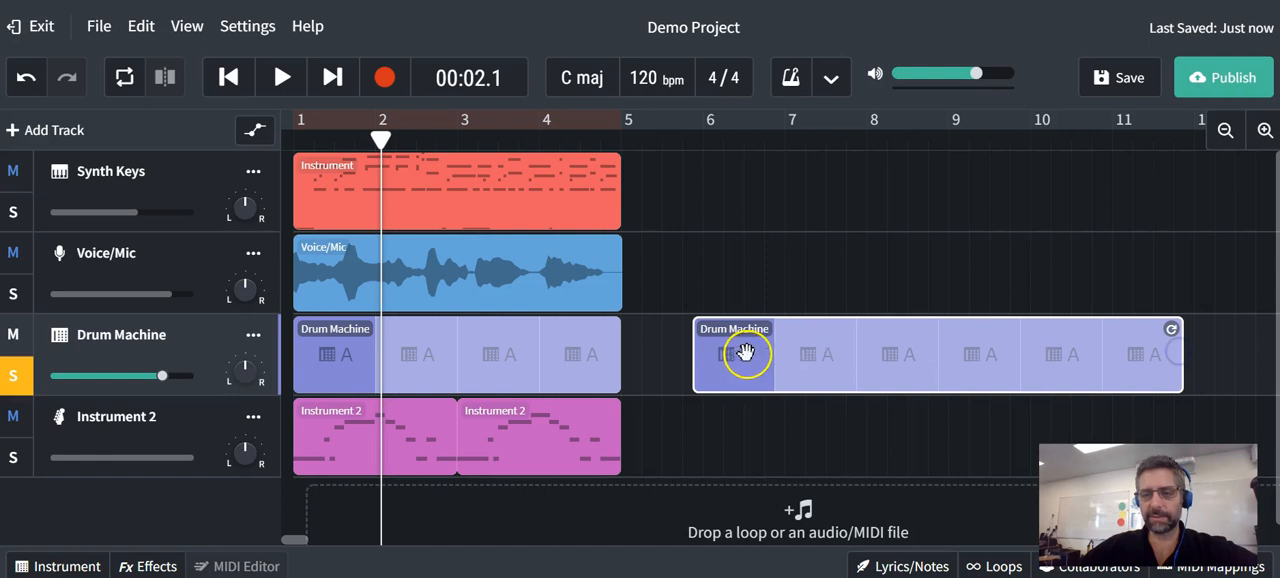
{"action": "left_click", "coordinate": [558, 188]}
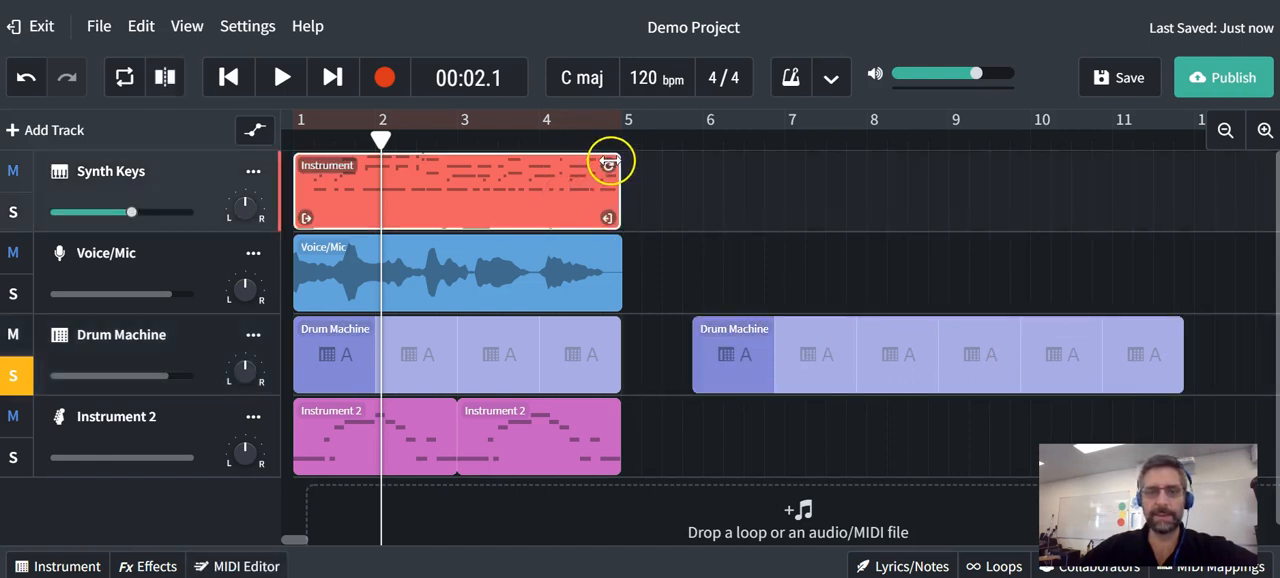
{"action": "left_click_drag", "start_coordinate": [609, 163], "coordinate": [596, 207]}
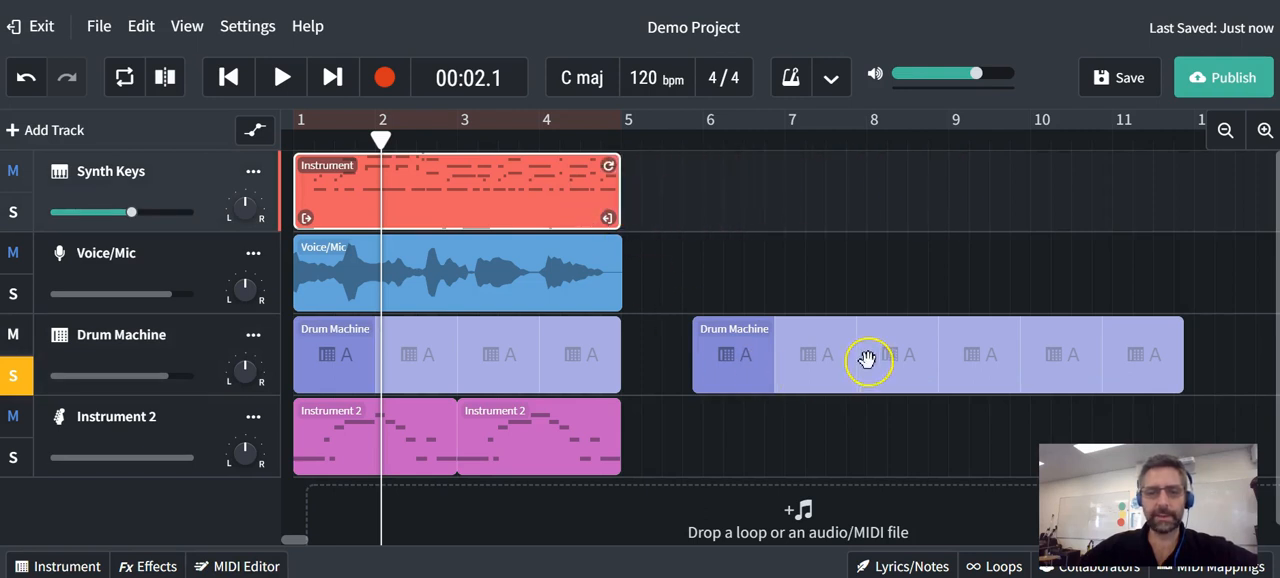
- Delete the extra looped Drum Machine region and turn off the Drum Machine track's solo
{"action": "left_click", "coordinate": [754, 358]}
{"action": "key", "text": "Delete"}
{"action": "left_click", "coordinate": [15, 378]}
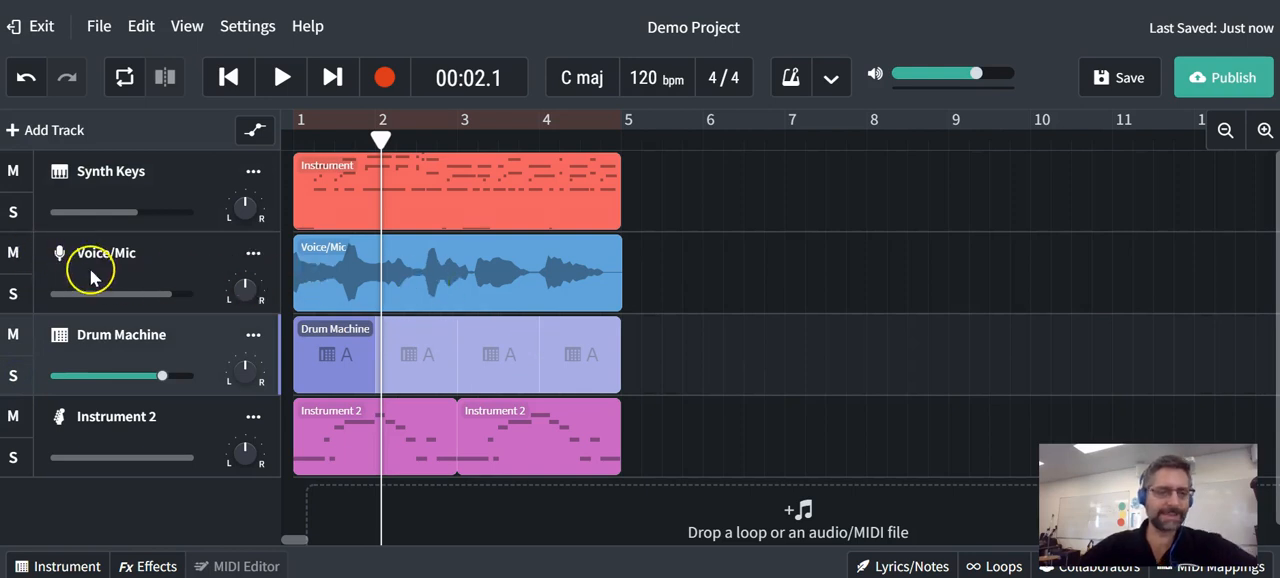
- Check the Voice/Mic track's input settings, and solo the track to hear a short passage
{"action": "left_click", "coordinate": [58, 252]}
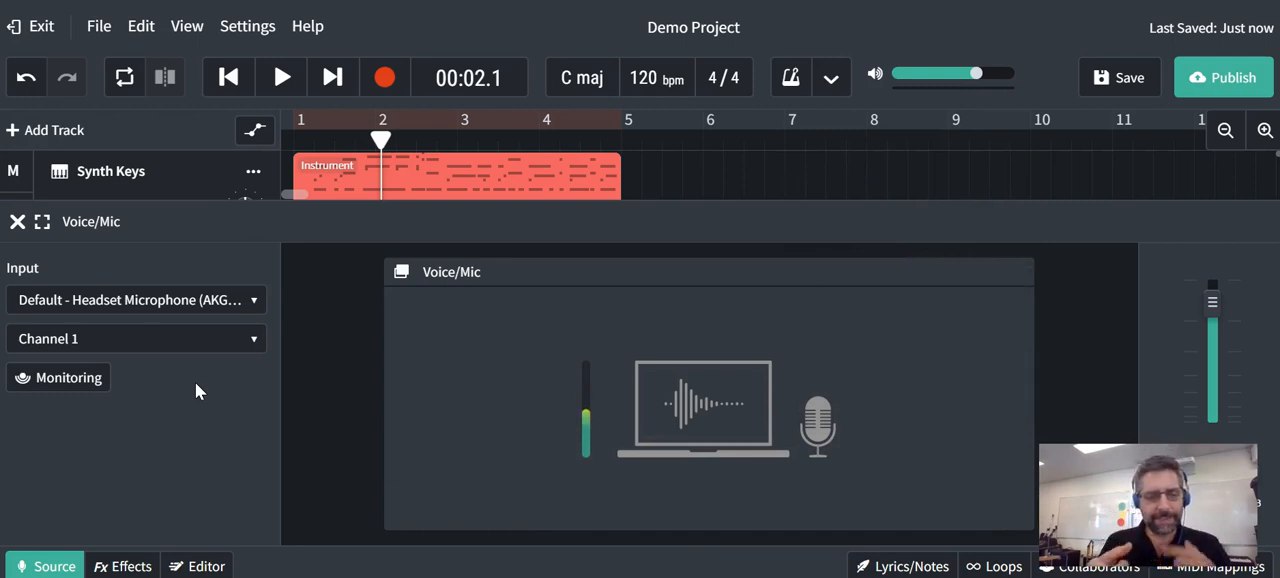
{"action": "left_click", "coordinate": [18, 224]}
{"action": "left_click", "coordinate": [13, 296]}
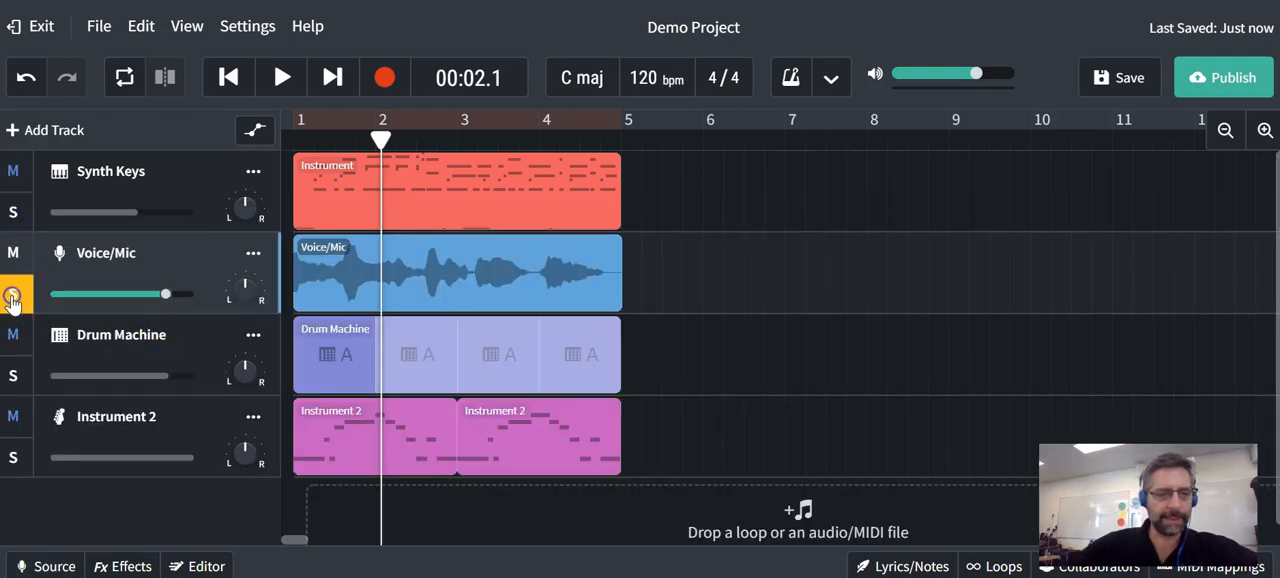
{"action": "left_click_drag", "start_coordinate": [381, 140], "coordinate": [617, 135]}
{"action": "key", "text": "space"}
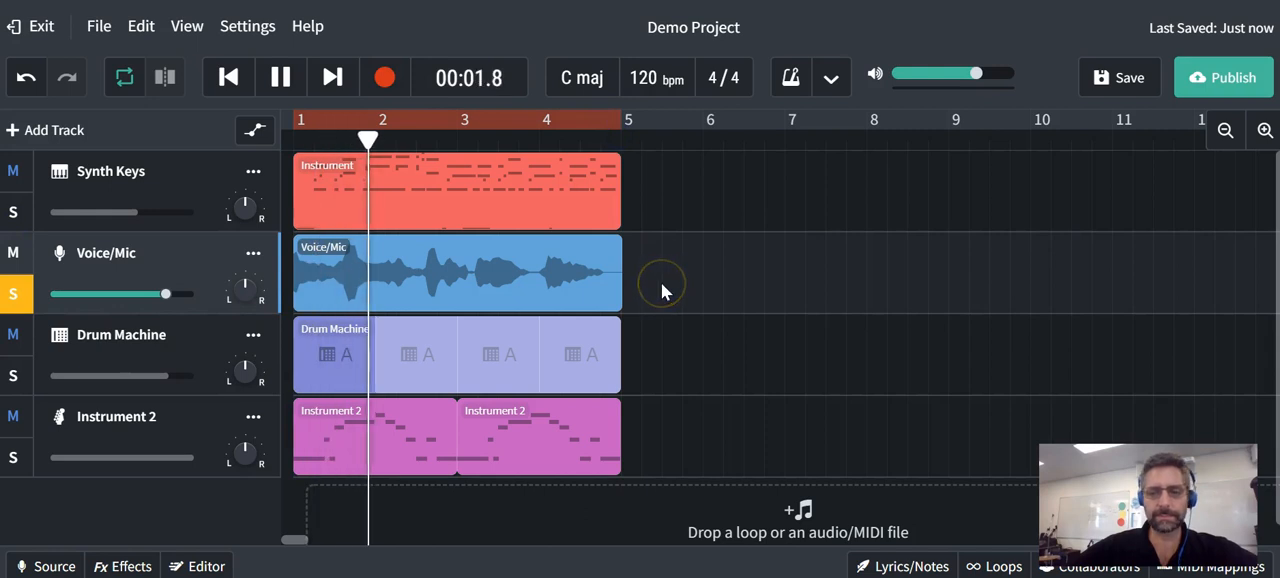
{"action": "key", "text": "space"}
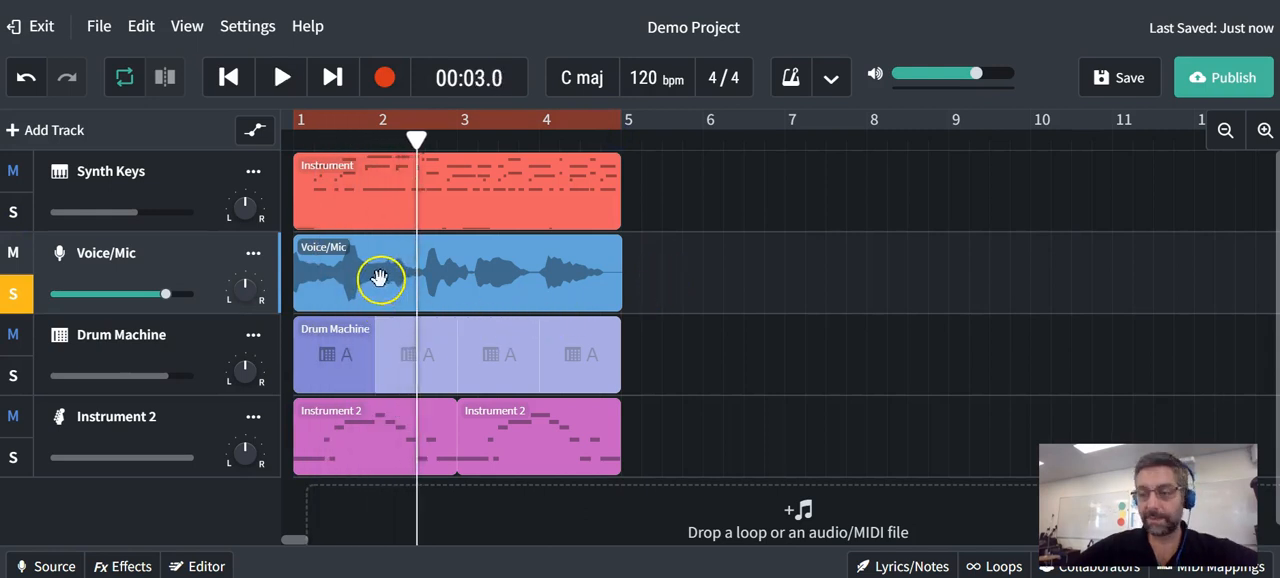
- Open the Voice/Mic region's editor and the track's effects, and add reverb while listening to a short passage
{"action": "double_click", "coordinate": [368, 273]}
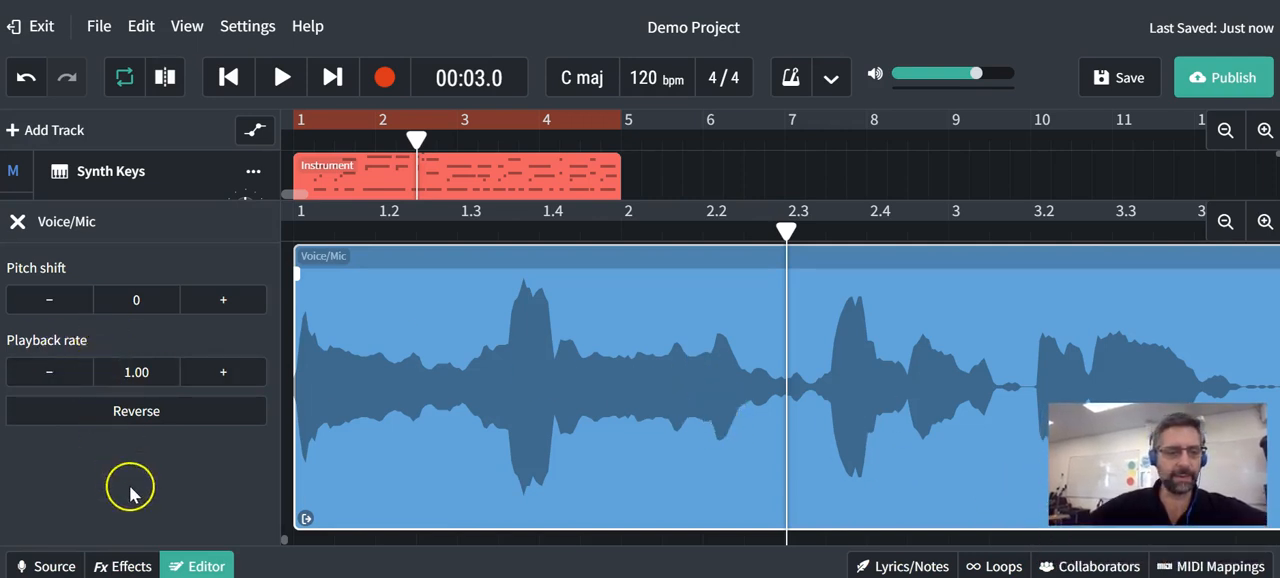
{"action": "left_click", "coordinate": [119, 566]}
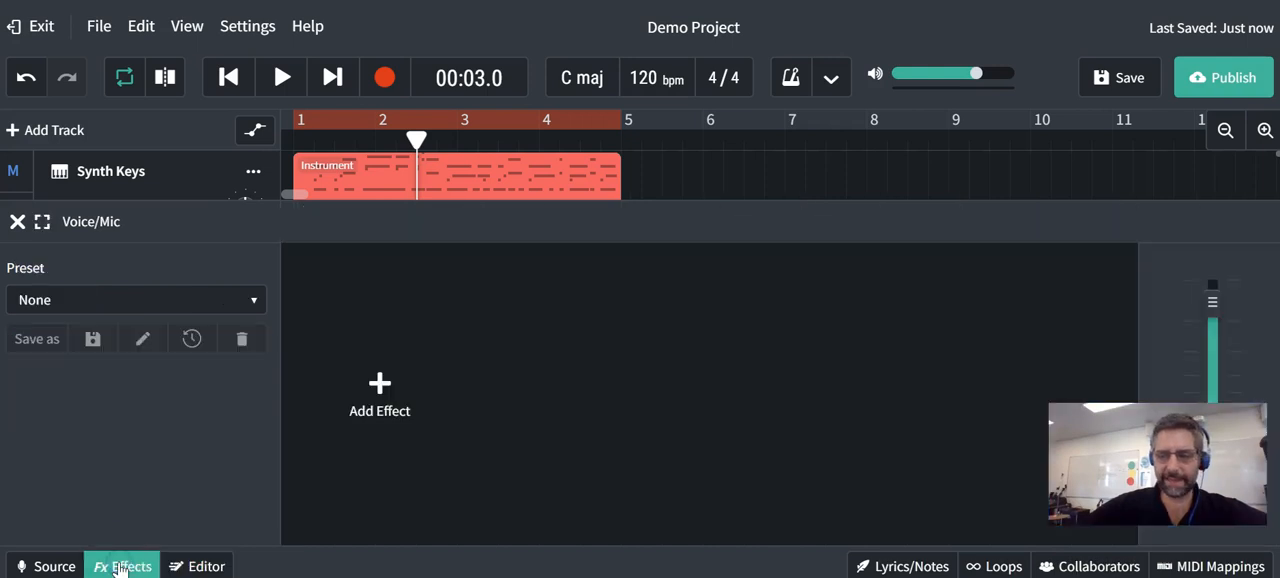
{"action": "mouse_move", "coordinate": [1241, 472]}
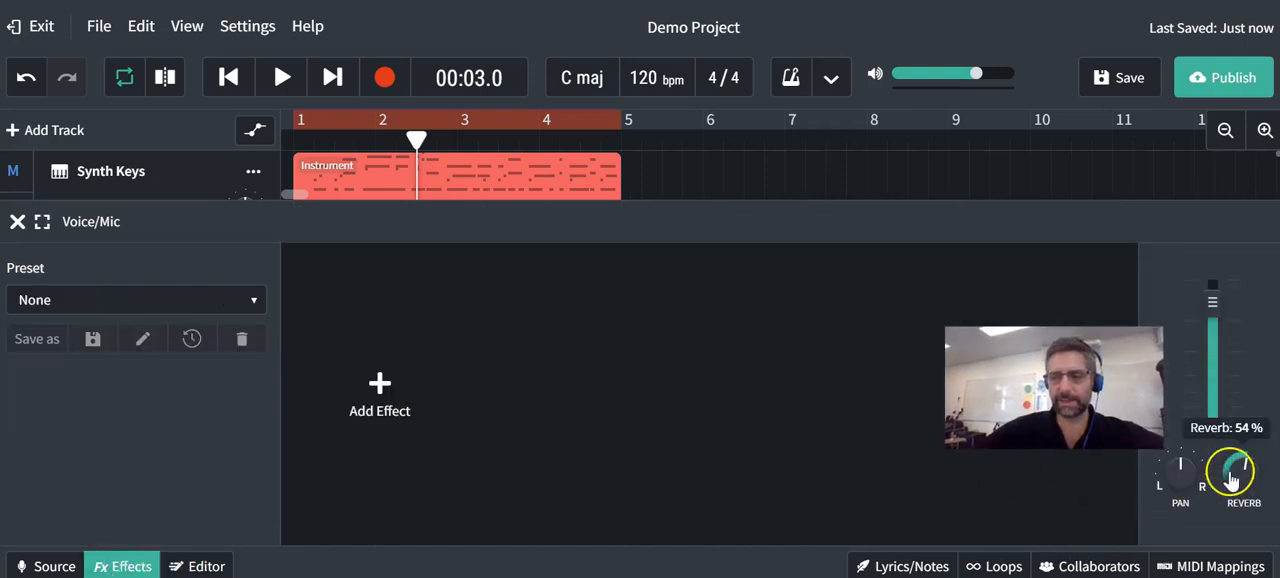
{"action": "left_click_drag", "start_coordinate": [1241, 472], "coordinate": [1168, 480]}
{"action": "key", "text": "space"}
- Set the Voice/Mic track's pan to -2 and listen to the result
{"action": "key", "text": "space"}
{"action": "mouse_move", "coordinate": [1183, 472]}
{"action": "key", "text": "space"}
{"action": "key", "text": "space"}
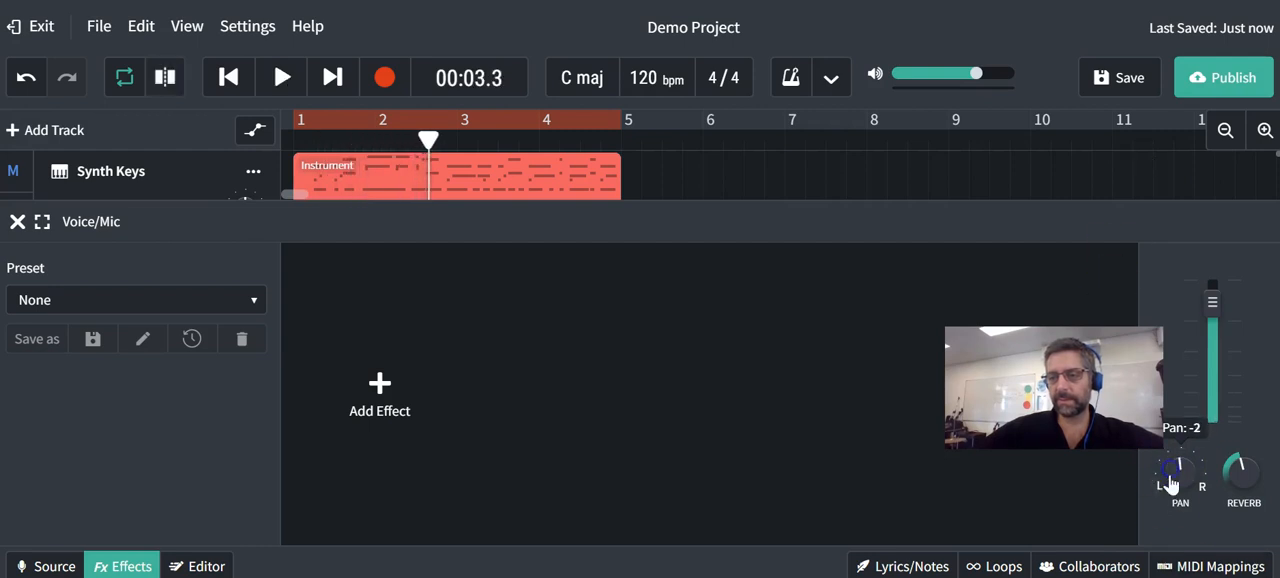
- Browse the effect categories available for the Voice/Mic track and close the effects without adding one
{"action": "left_click", "coordinate": [370, 369]}
{"action": "mouse_move", "coordinate": [364, 380]}
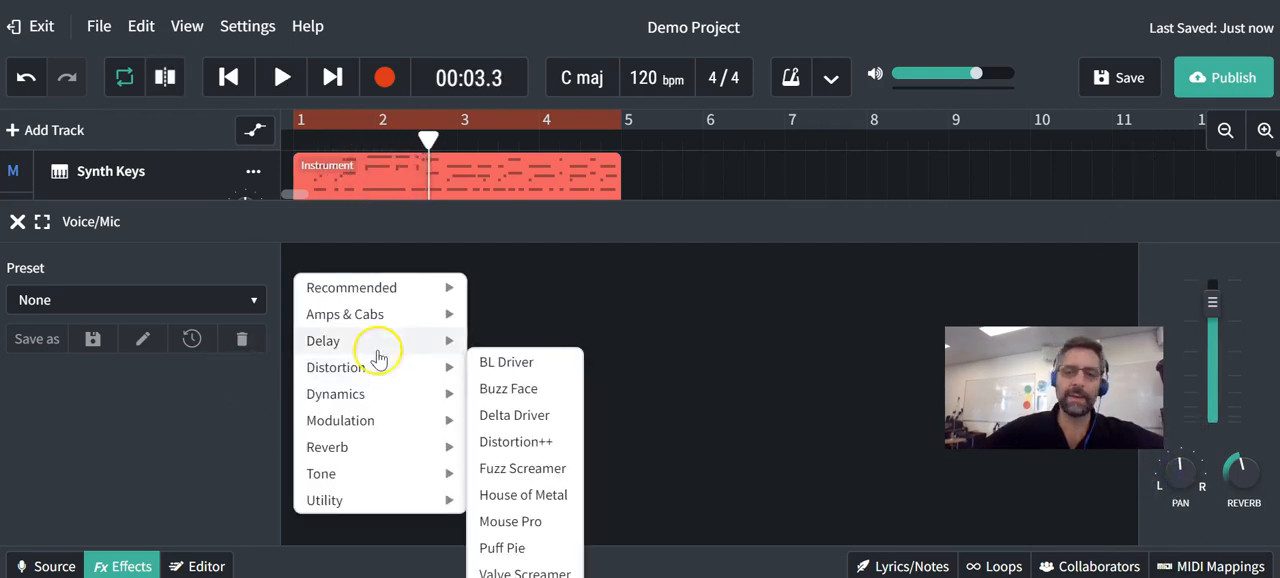
{"action": "mouse_move", "coordinate": [378, 477]}
{"action": "mouse_move", "coordinate": [337, 318]}
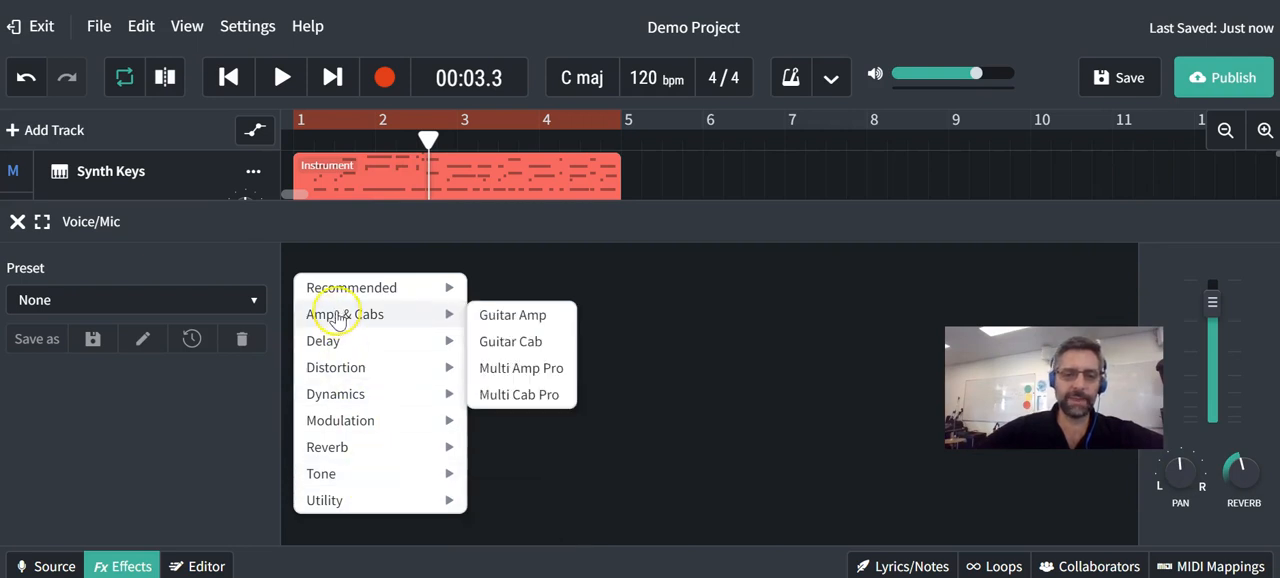
{"action": "left_click", "coordinate": [17, 222]}
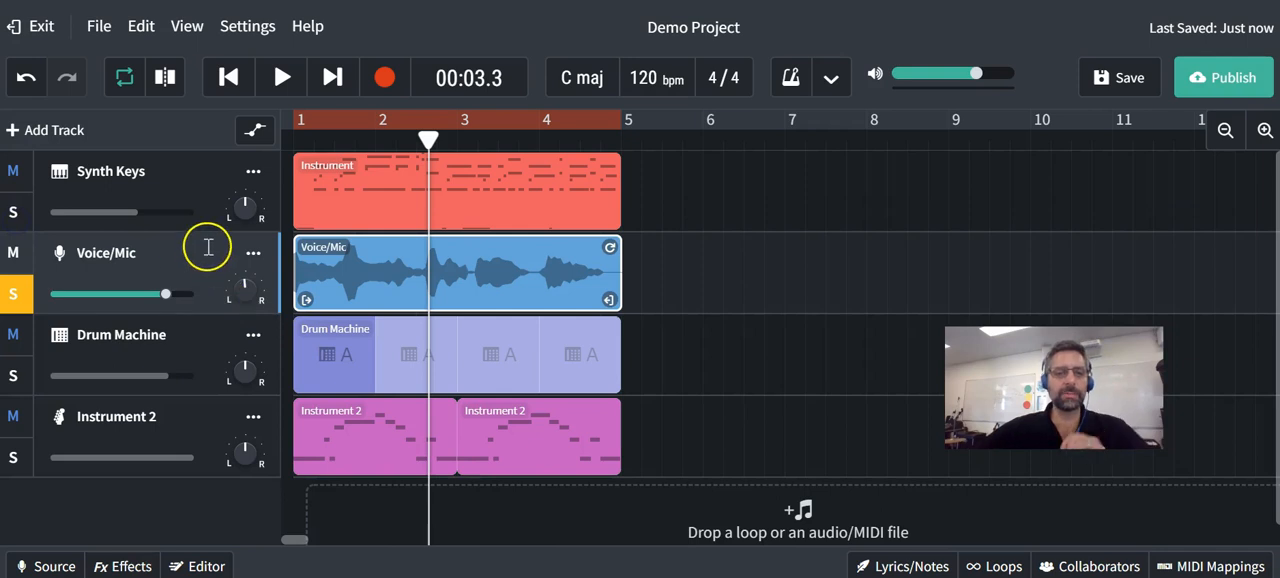
- Switch the solo from Voice/Mic to Instrument 2 and play a short passage from the start
{"action": "left_click", "coordinate": [13, 298]}
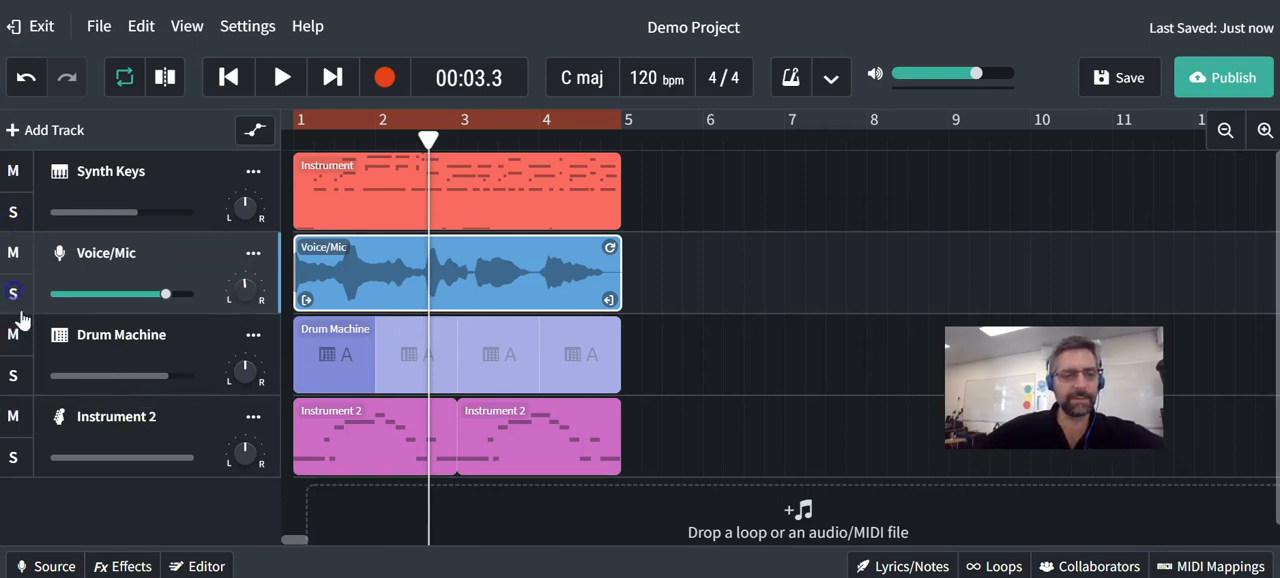
{"action": "left_click", "coordinate": [22, 467]}
{"action": "key", "text": "Return"}
{"action": "key", "text": "space"}
{"action": "key", "text": "space"}
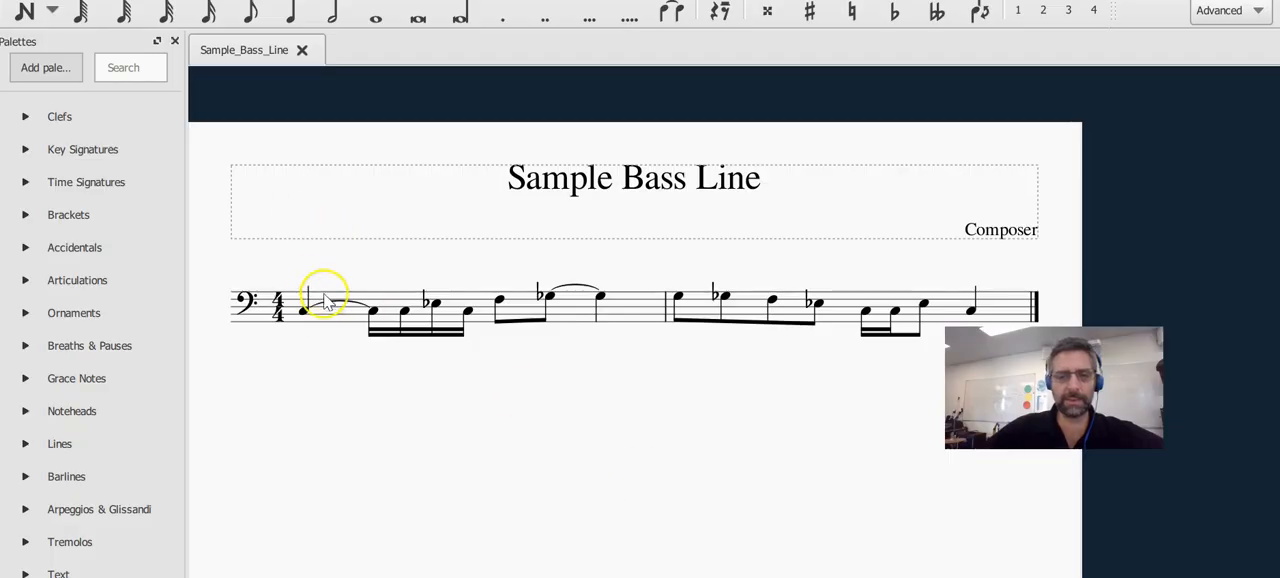
- Switch to MuseScore and play the Sample Bass Line score from its first note
{"action": "left_click", "coordinate": [304, 311]}
{"action": "key", "text": "space"}
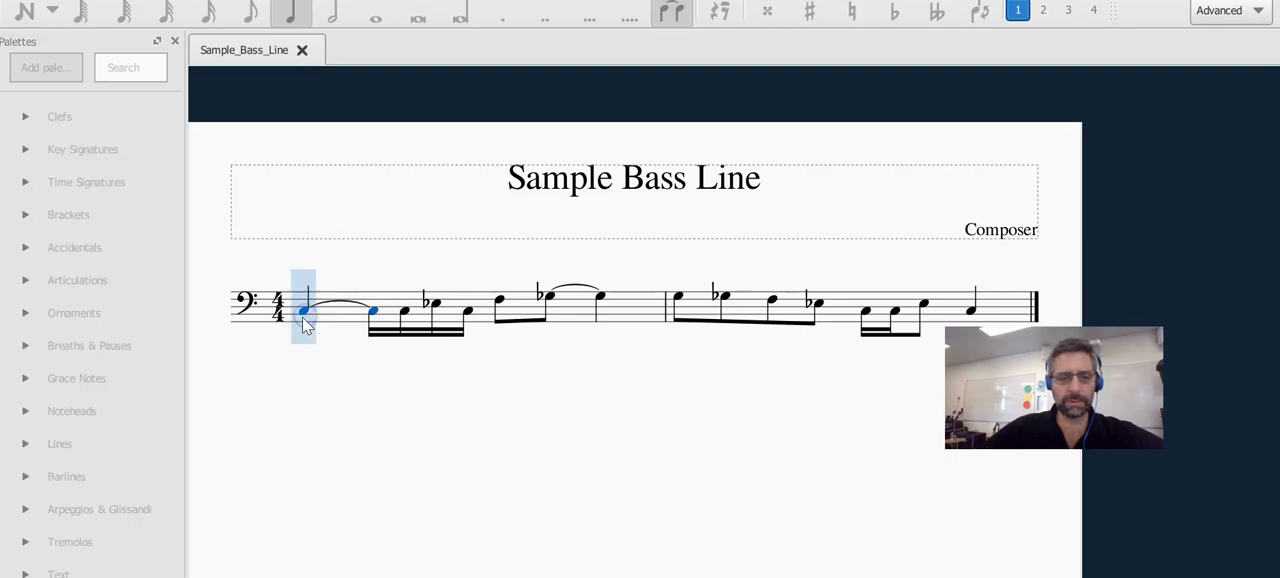
{"action": "key", "text": "space"}
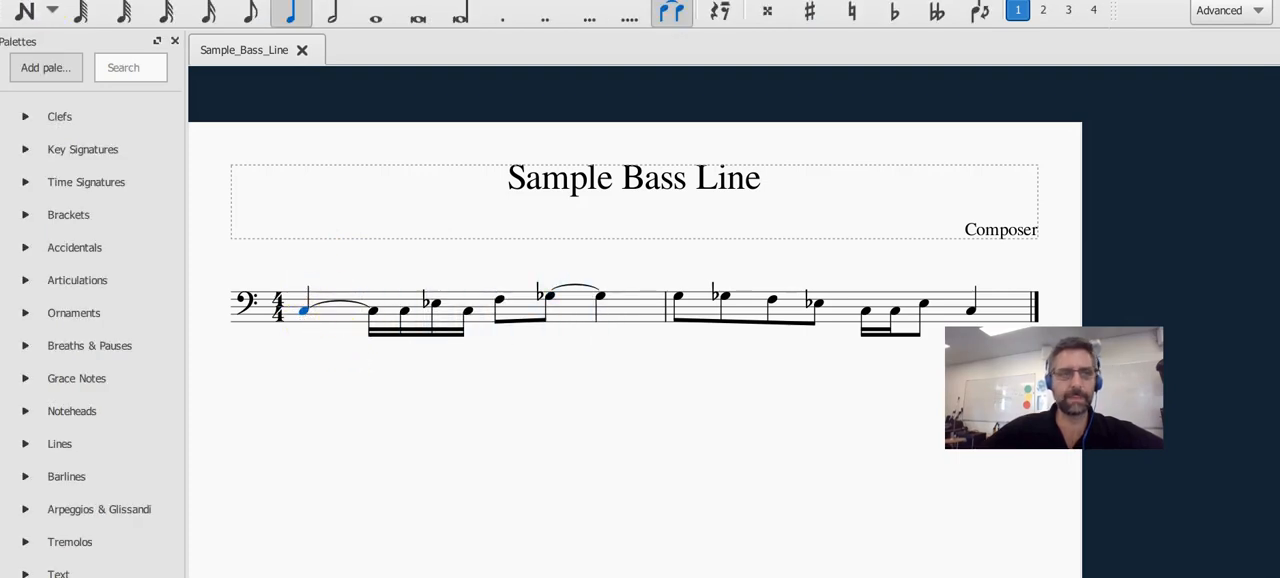
- Show the export of the Sample Bass Line score as a Standard MIDI File and cancel it
{"action": "left_click", "coordinate": [22, 2]}
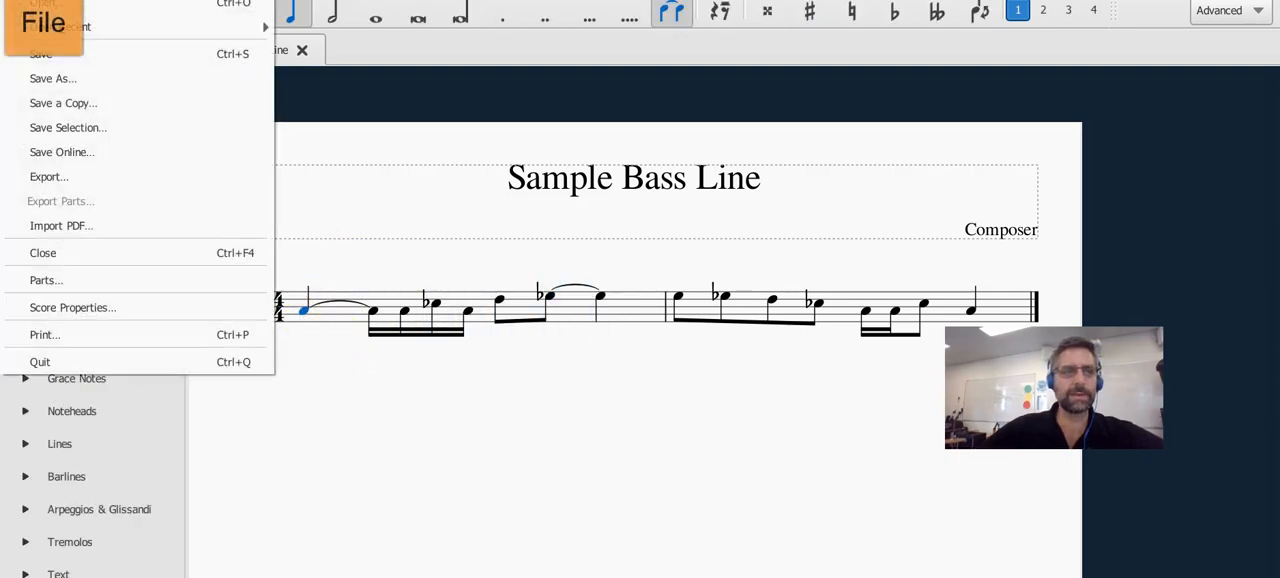
{"action": "left_click", "coordinate": [40, 178]}
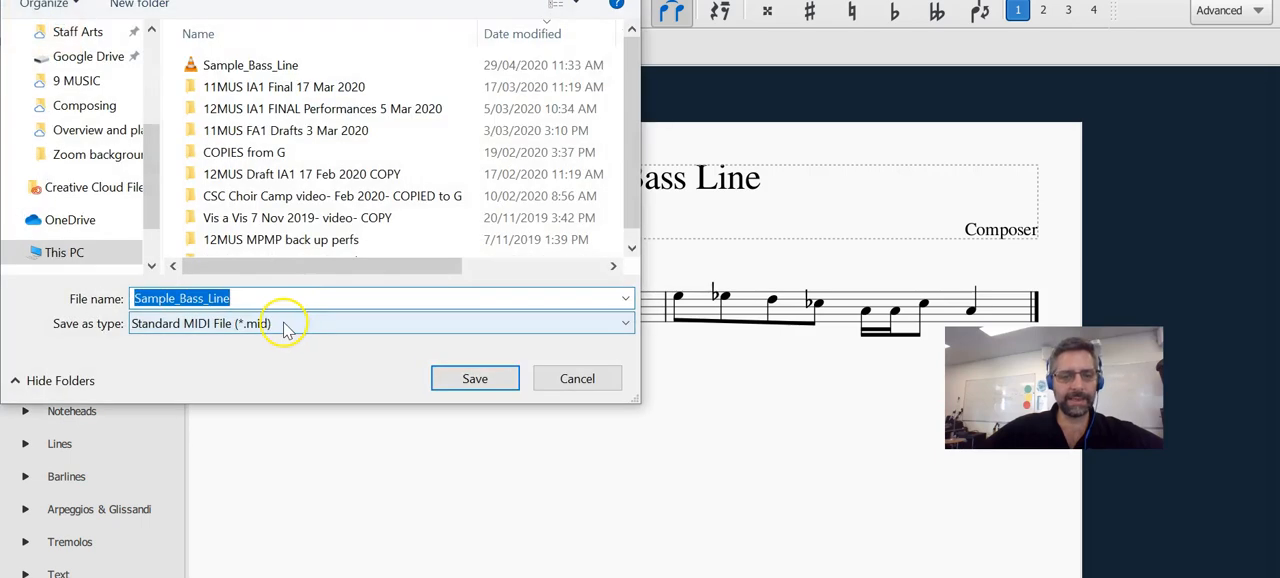
{"action": "left_click", "coordinate": [577, 378]}
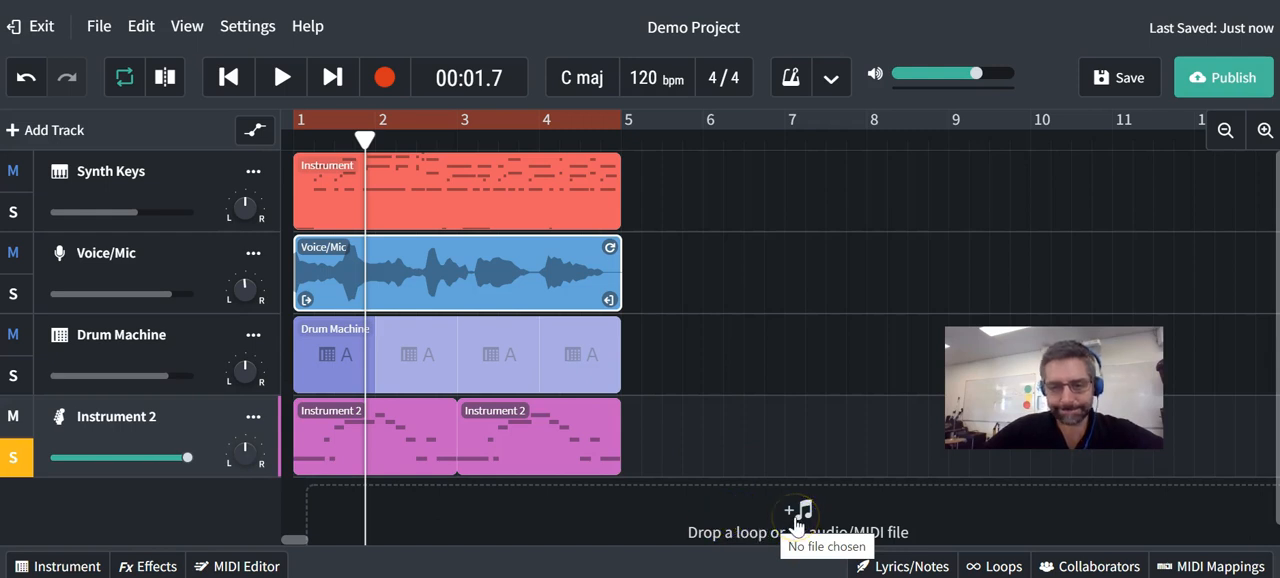
- Inspect individual notes in the first Instrument 2 region and the track's instrument settings, and close both editors
{"action": "double_click", "coordinate": [327, 437]}
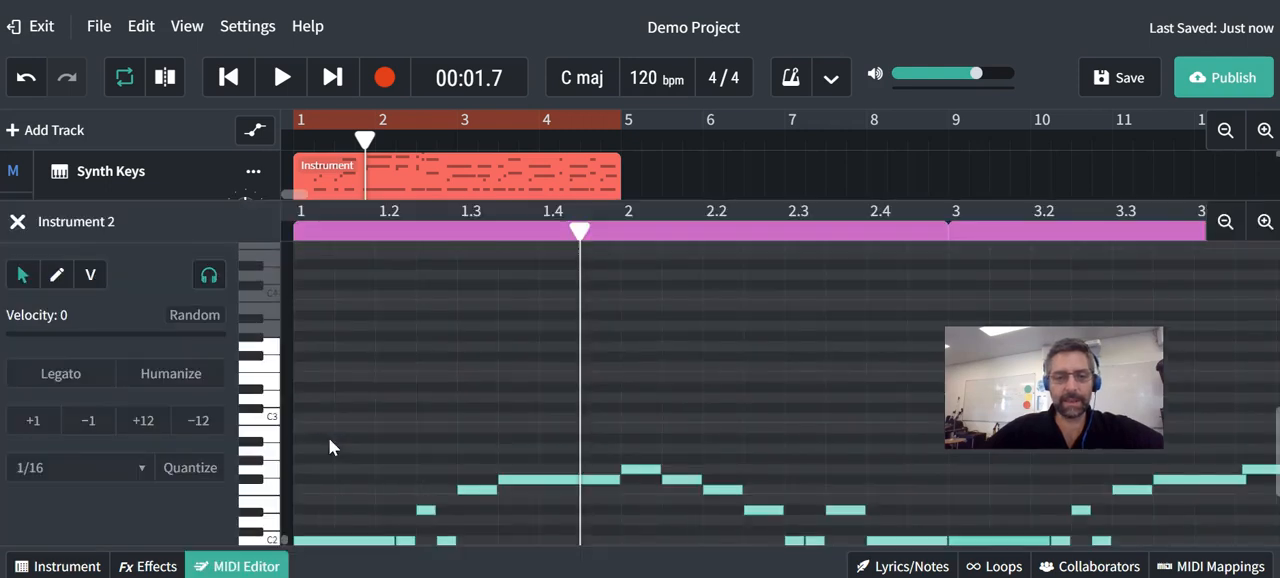
{"action": "left_click", "coordinate": [630, 470]}
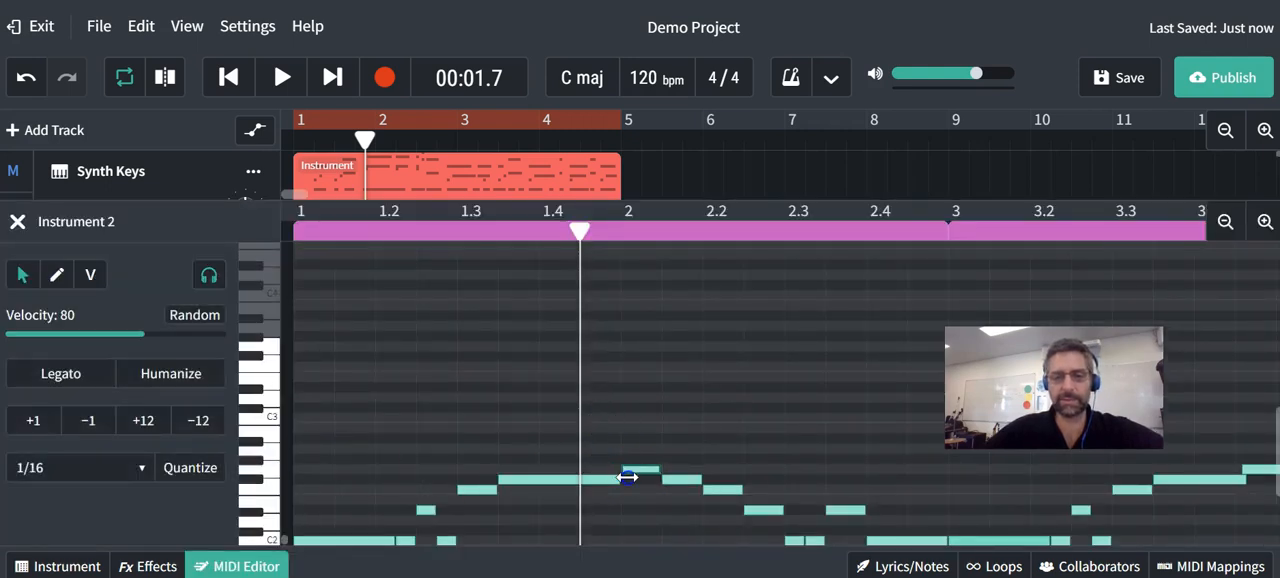
{"action": "left_click_drag", "start_coordinate": [617, 483], "coordinate": [607, 478]}
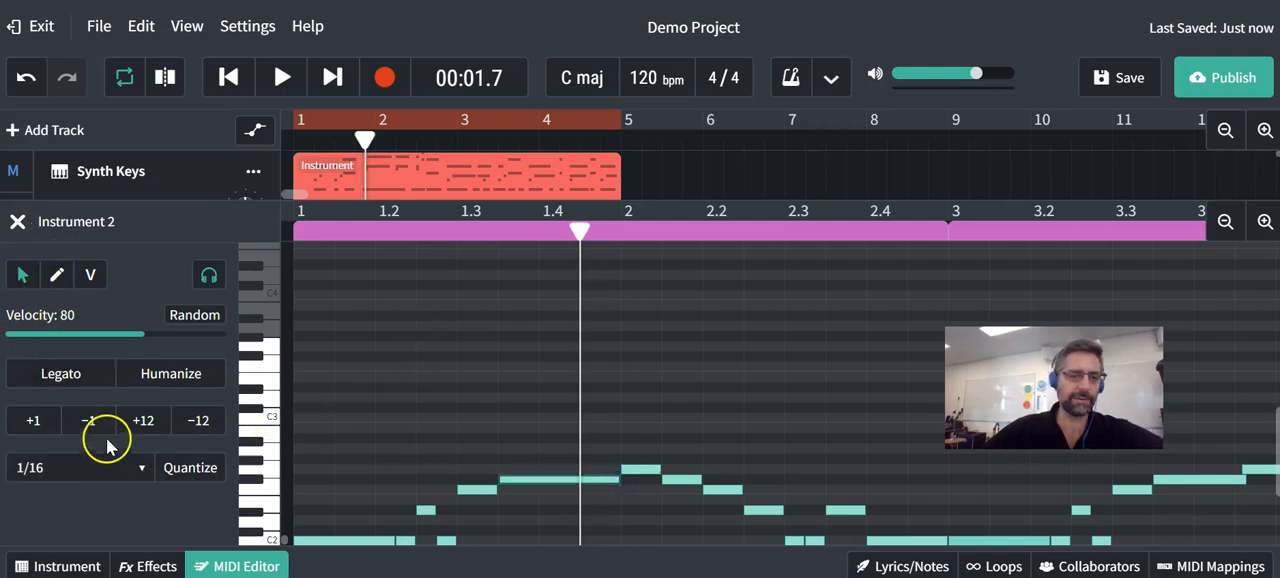
{"action": "left_click", "coordinate": [18, 222]}
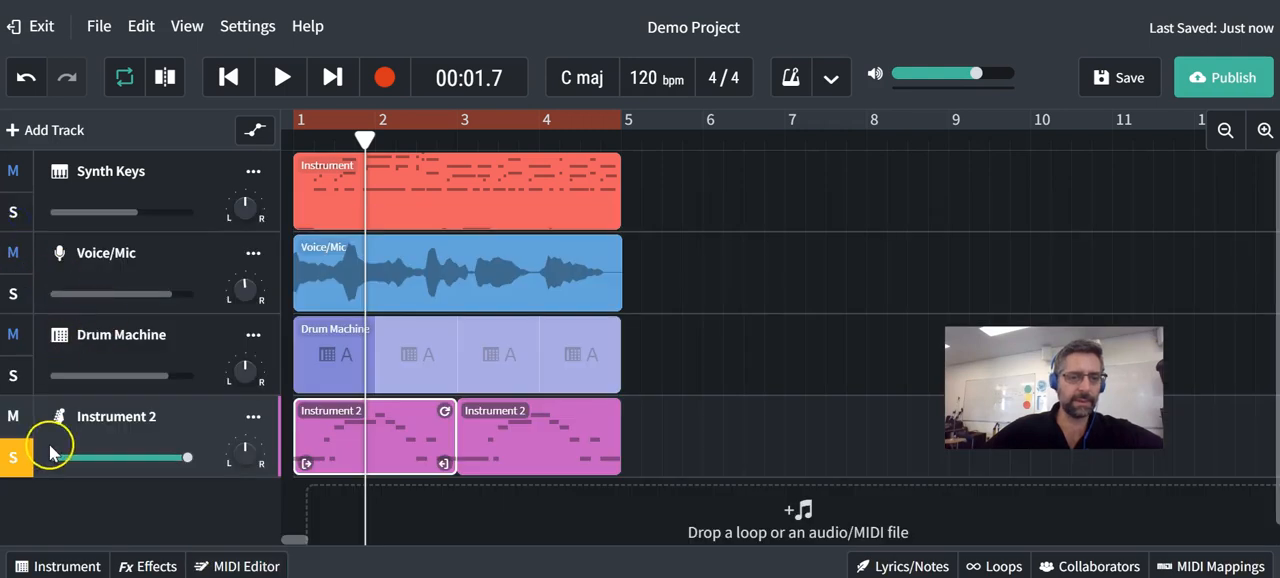
{"action": "left_click", "coordinate": [60, 416]}
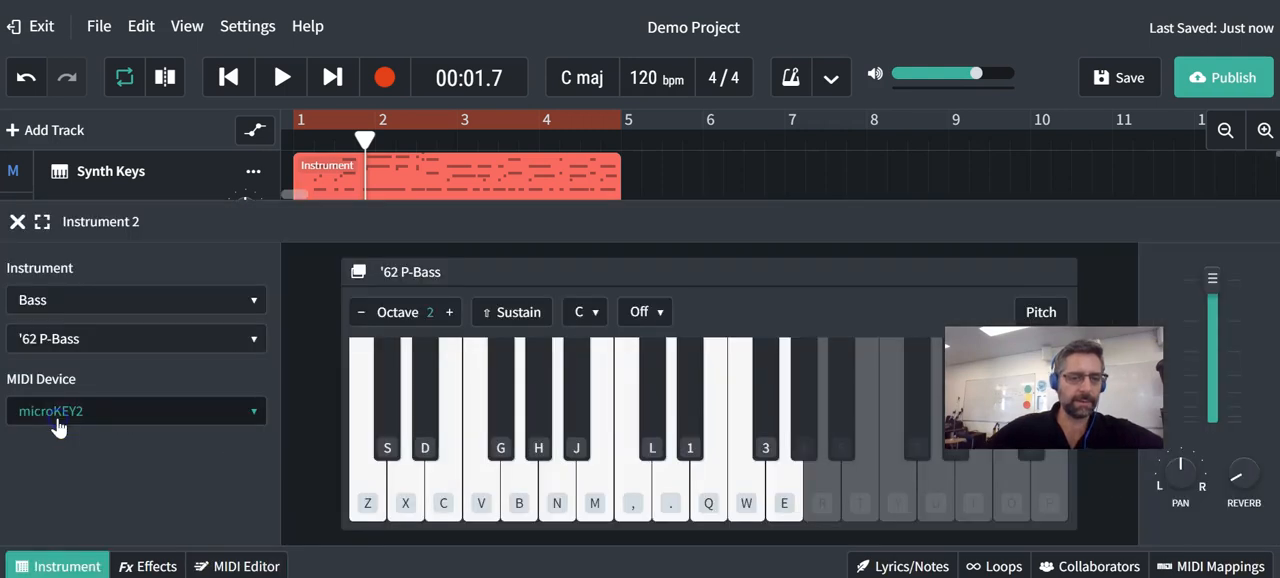
{"action": "left_click", "coordinate": [18, 222]}
- Rename the Instrument 2 track as Bass and save the project
{"action": "double_click", "coordinate": [130, 414]}
{"action": "type", "text": "Bass"}
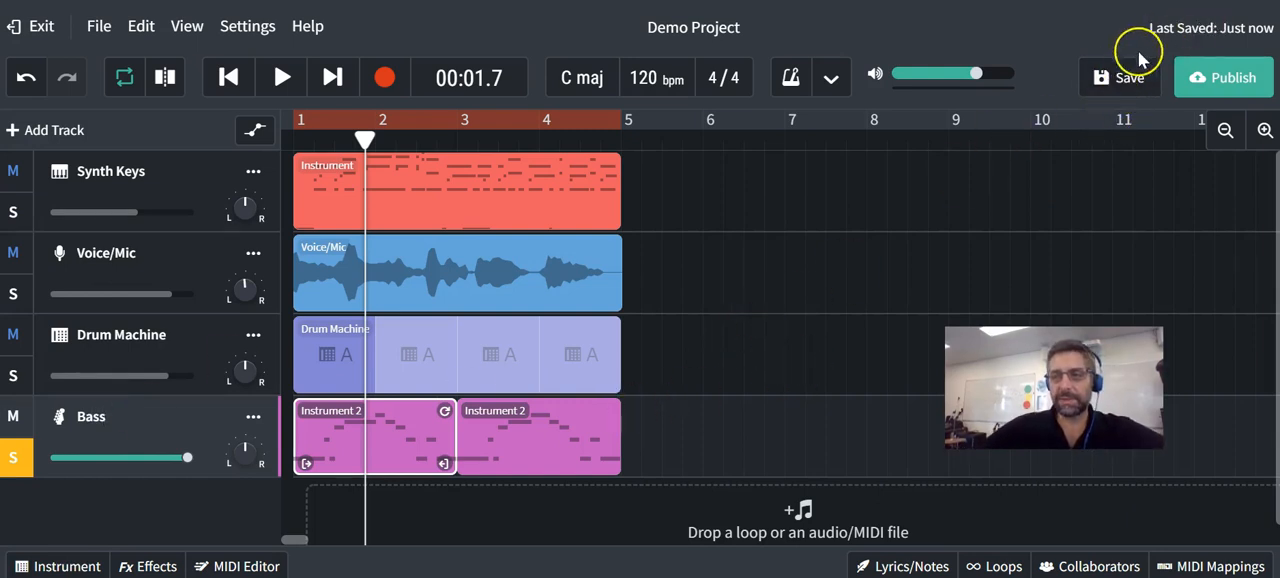
{"action": "left_click", "coordinate": [1109, 77]}
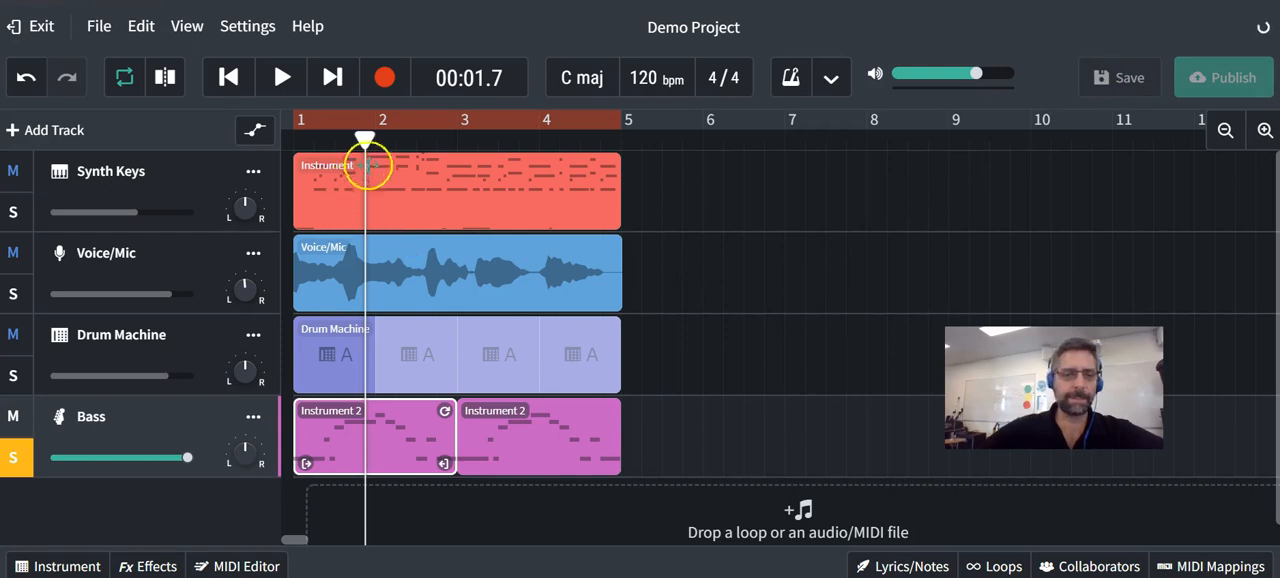
- Return the playhead to the start, turn off the Bass track's solo and play a short passage of the full mix
{"action": "left_click_drag", "start_coordinate": [363, 140], "coordinate": [287, 146]}
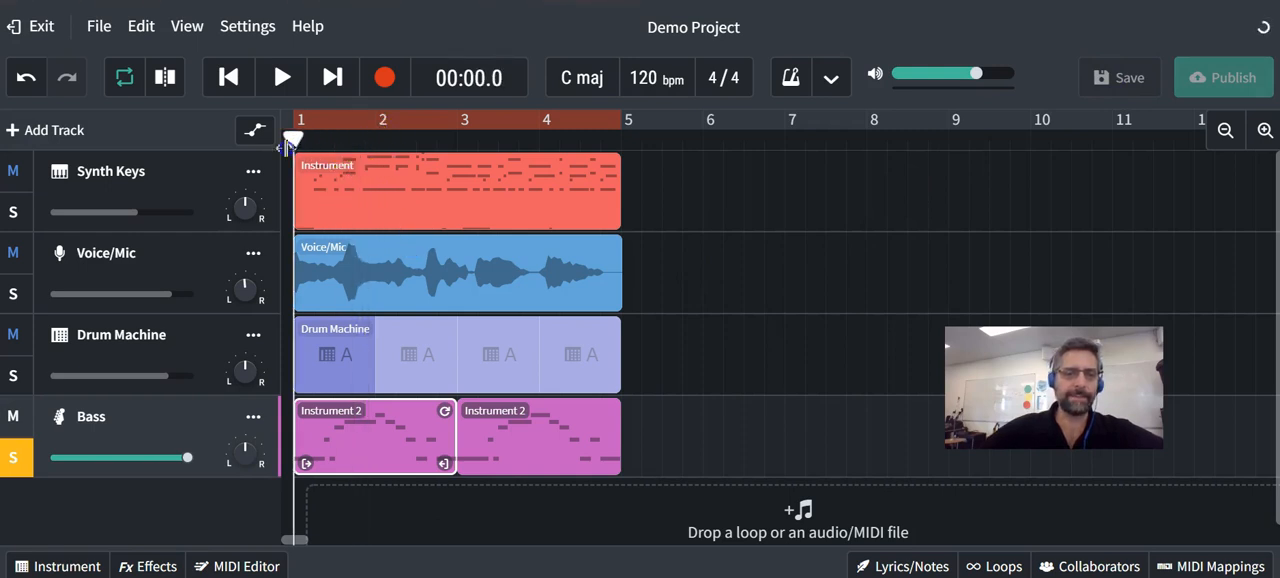
{"action": "left_click", "coordinate": [14, 457]}
{"action": "key", "text": "space"}
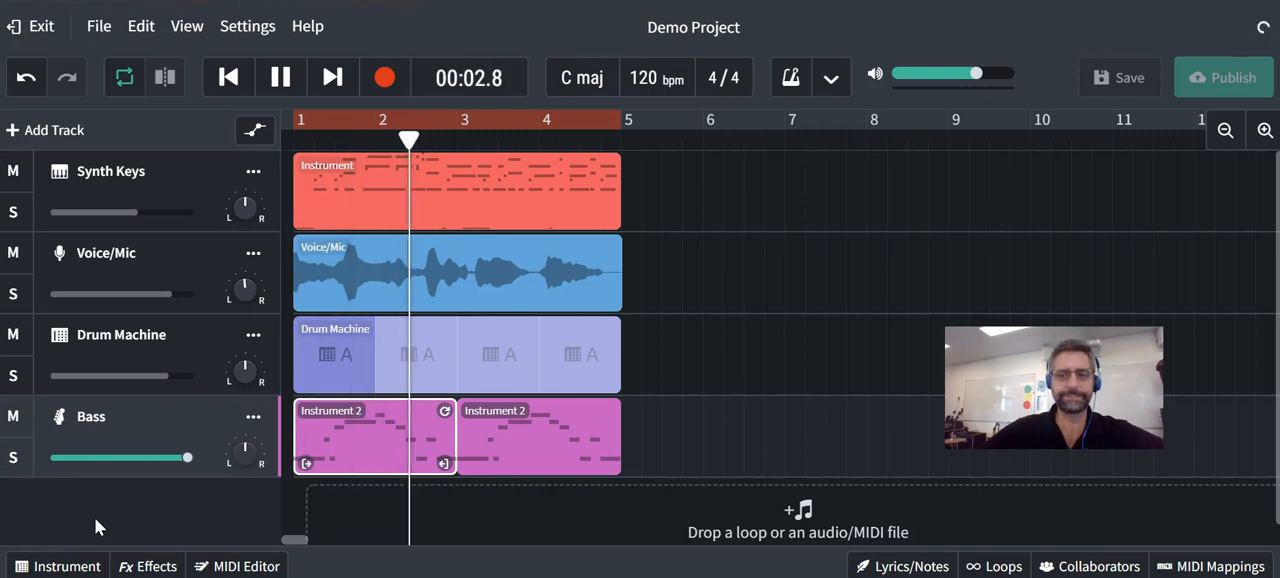
{"action": "key", "text": "space"}
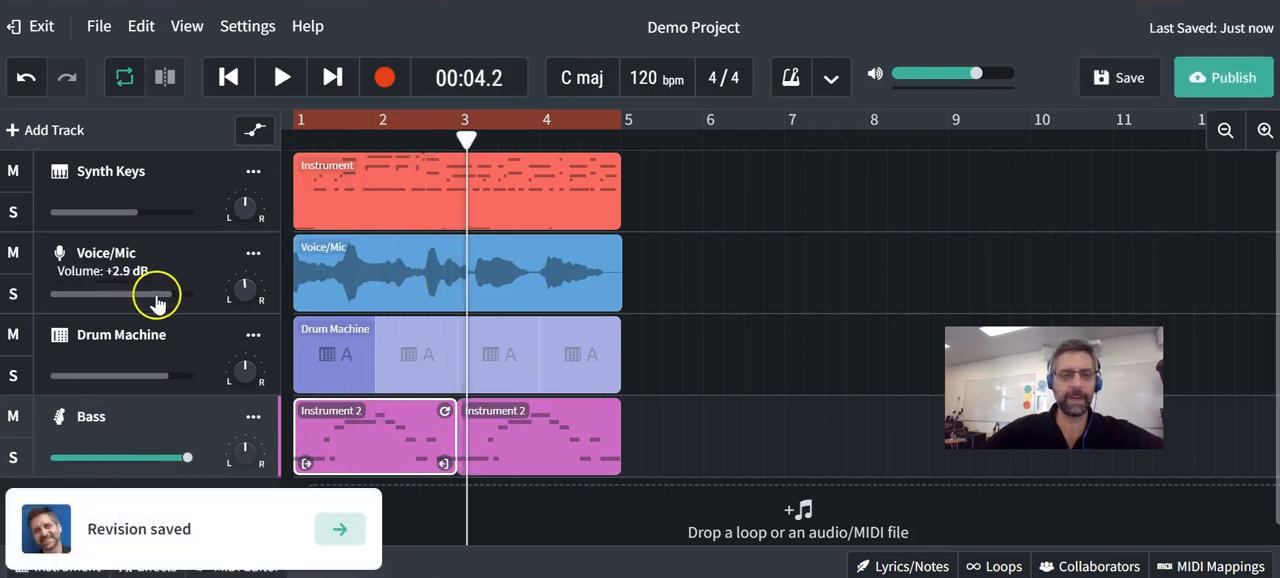
- Lower the Voice/Mic track's volume to about -0.2 dB and resume playback of the mix
{"action": "left_click_drag", "start_coordinate": [169, 294], "coordinate": [164, 294]}
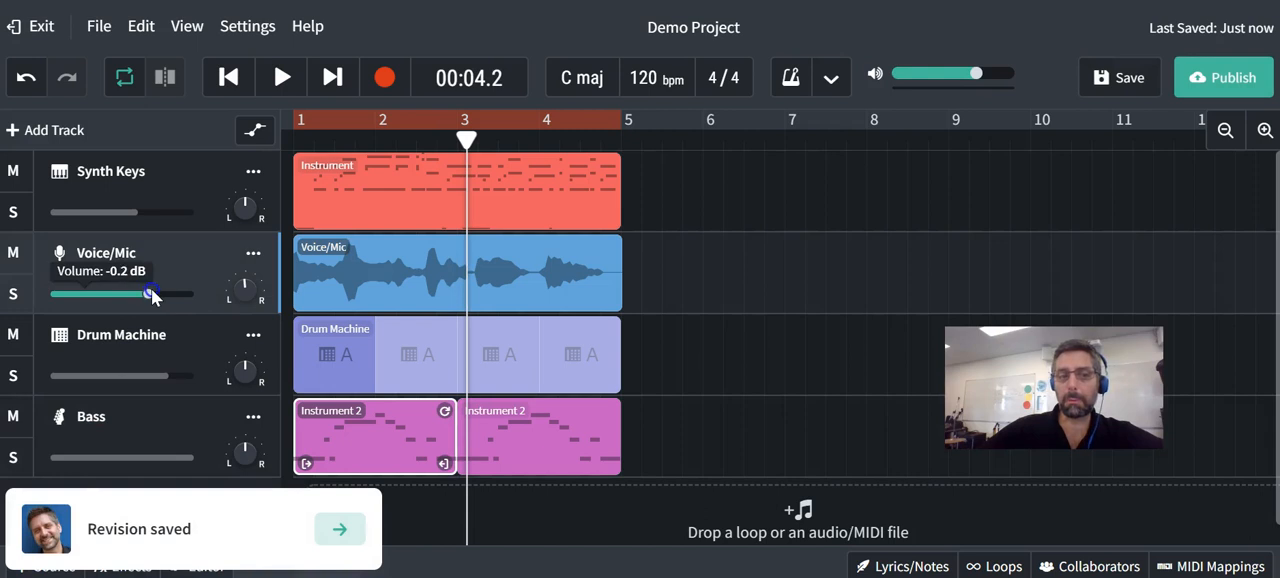
{"action": "key", "text": "space"}
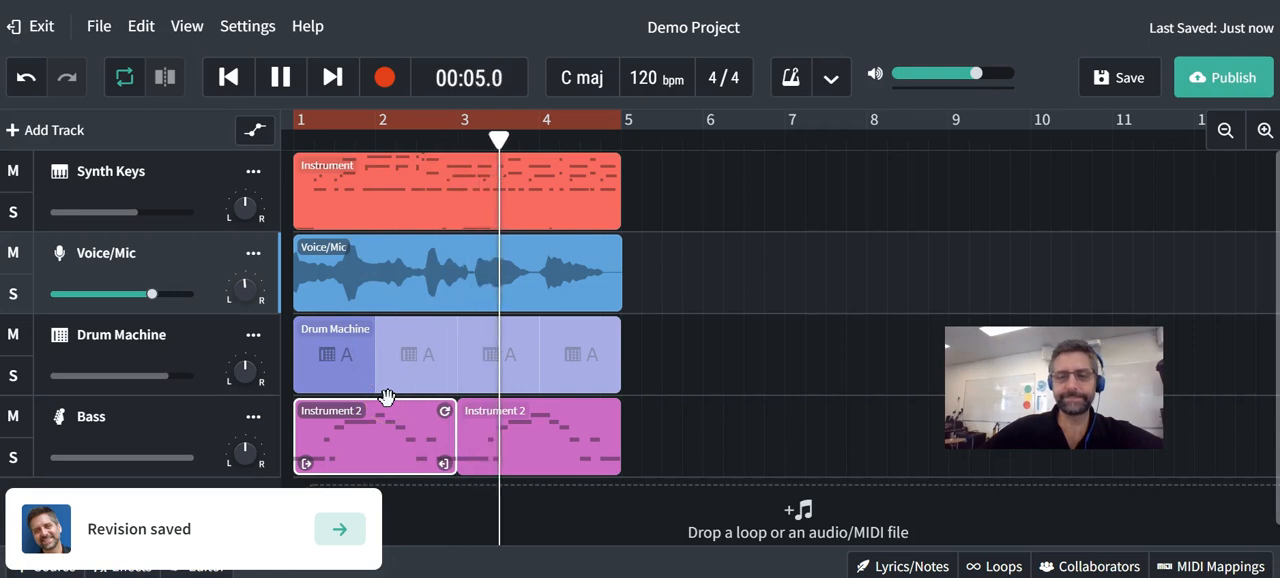
{"action": "left_click", "coordinate": [408, 357]}
- Reverse the Voice/Mic audio region, play the mix to hear it and close the audio editor
{"action": "left_click", "coordinate": [408, 286]}
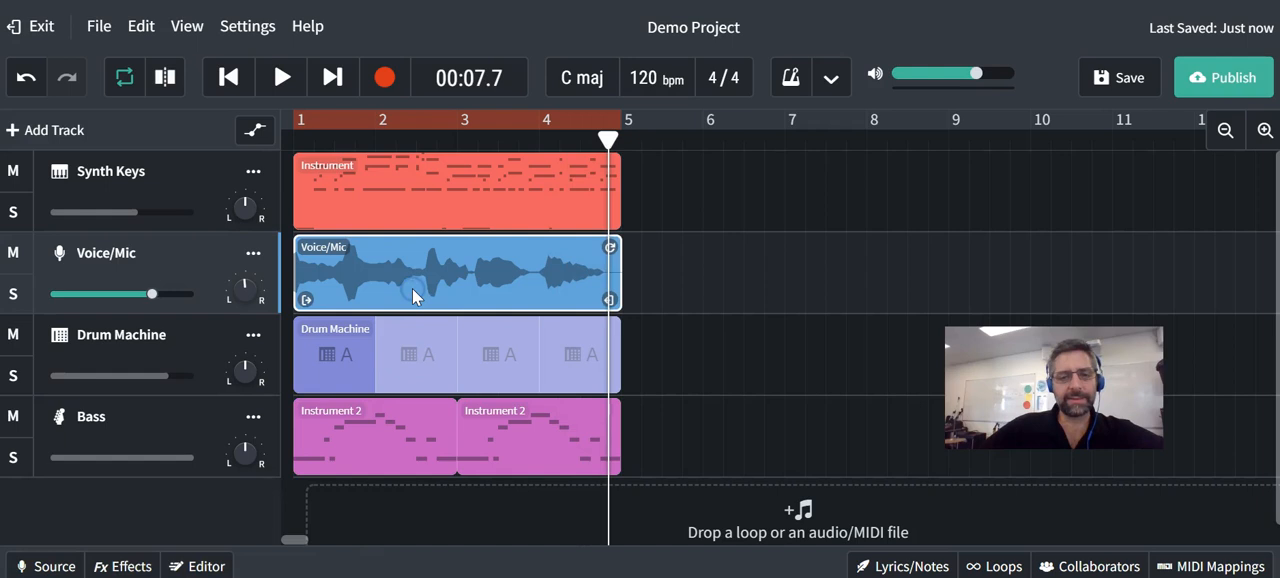
{"action": "double_click", "coordinate": [412, 295]}
{"action": "left_click", "coordinate": [200, 410]}
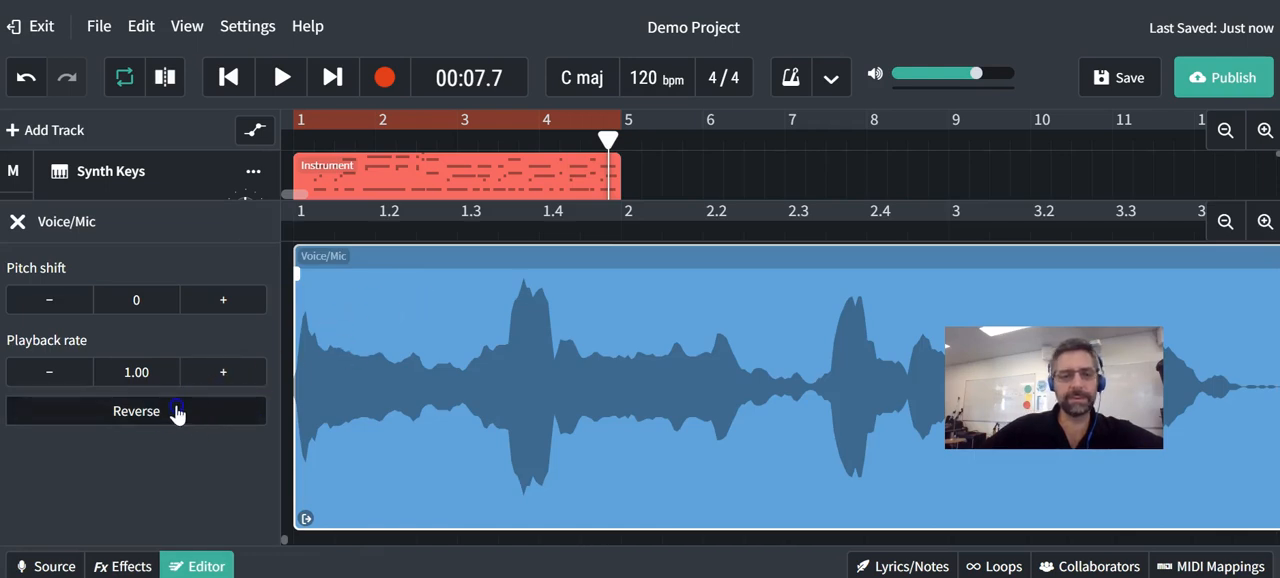
{"action": "key", "text": "space"}
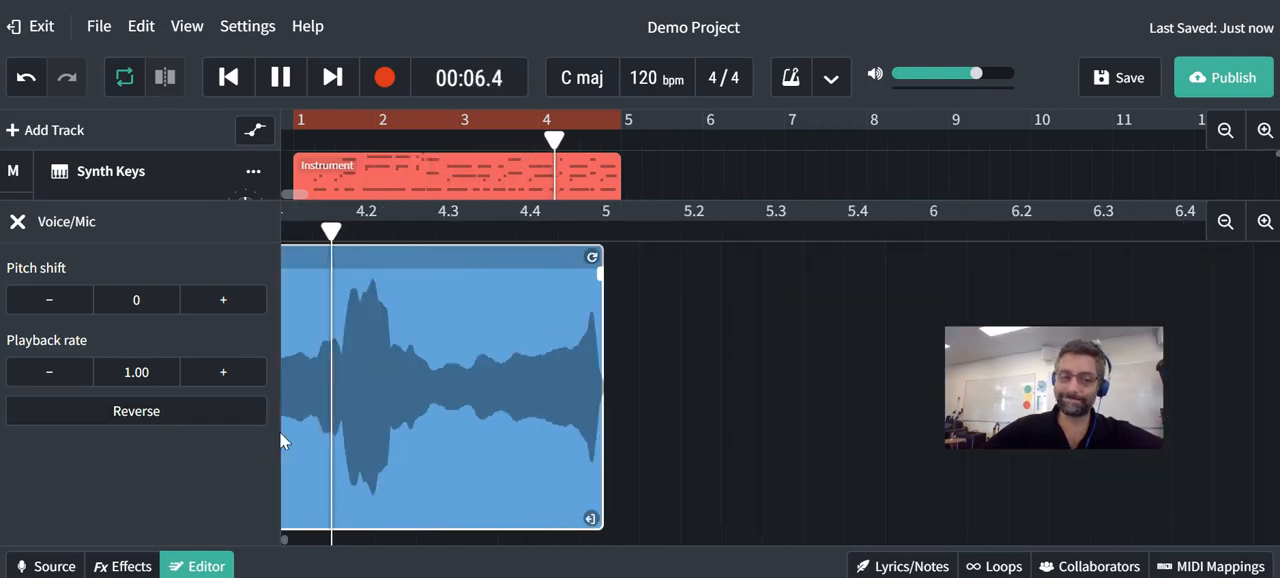
{"action": "key", "text": "space"}
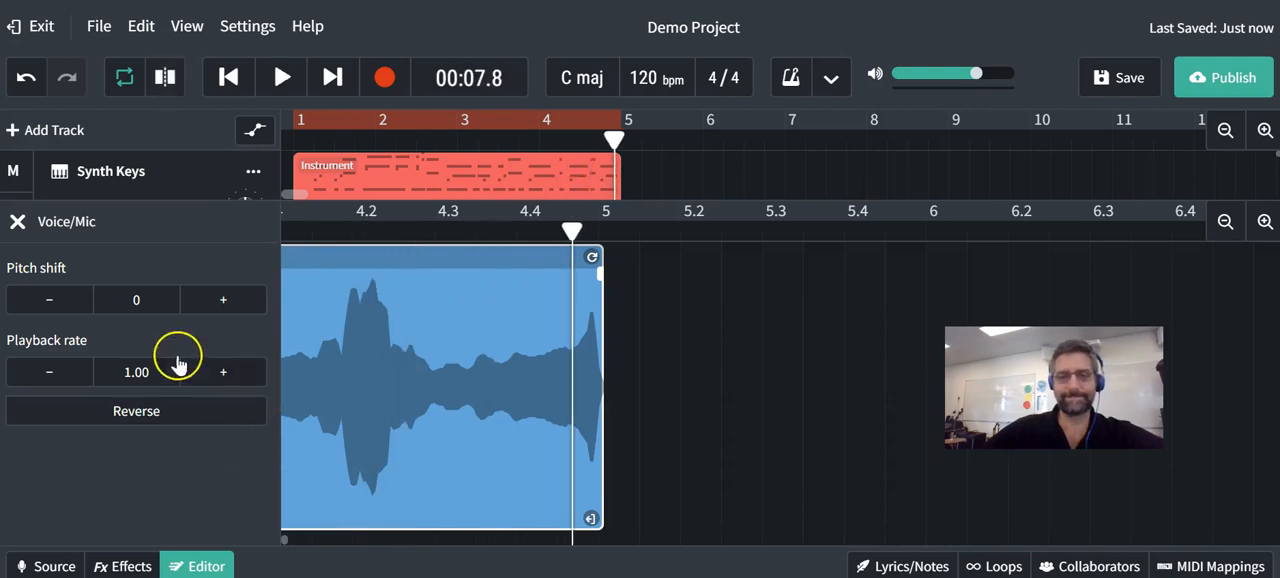
{"action": "left_click", "coordinate": [18, 222]}
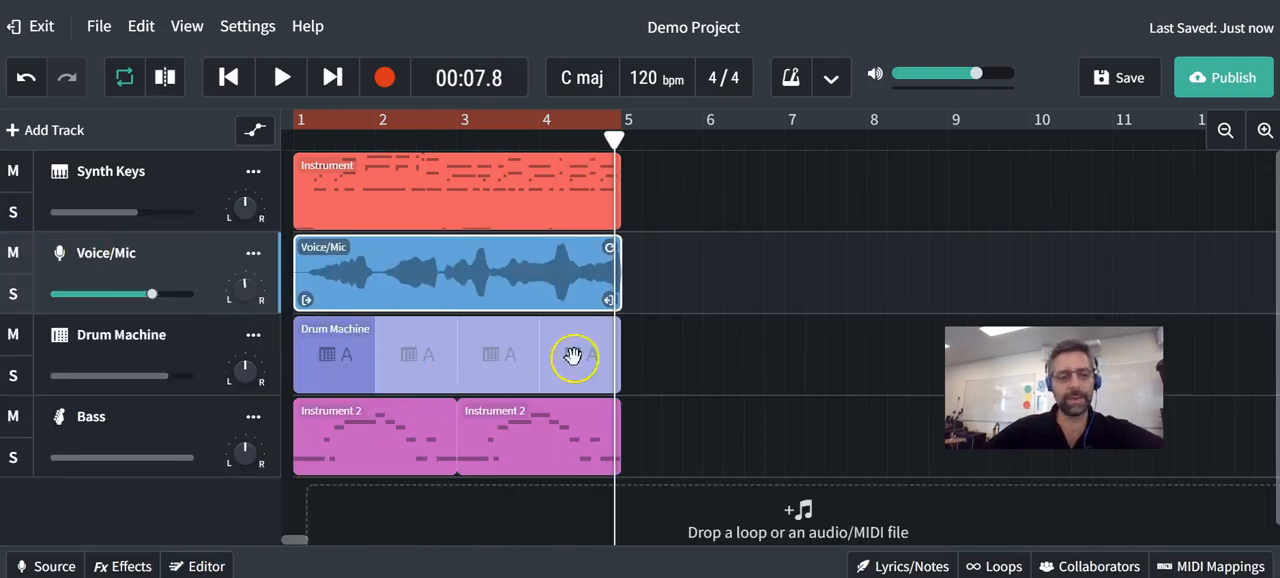